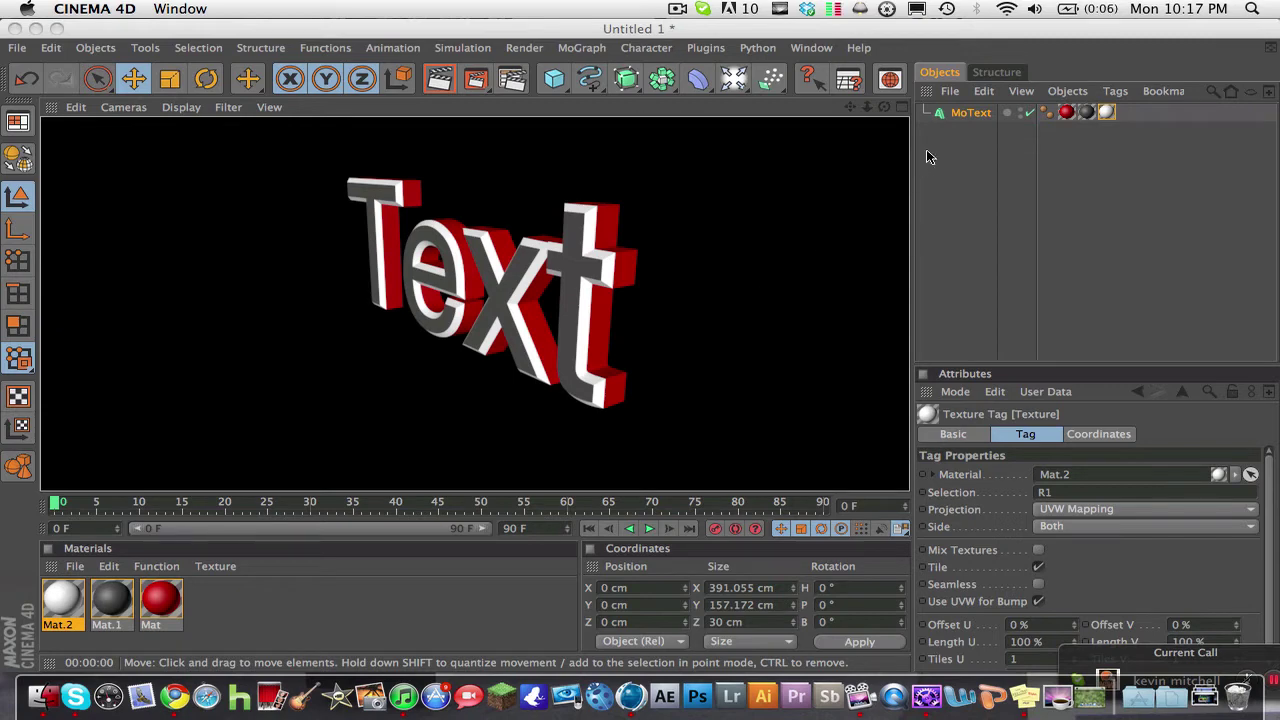
# Delete the existing MoText object and all three of its materials
pyautogui.click(958, 115)
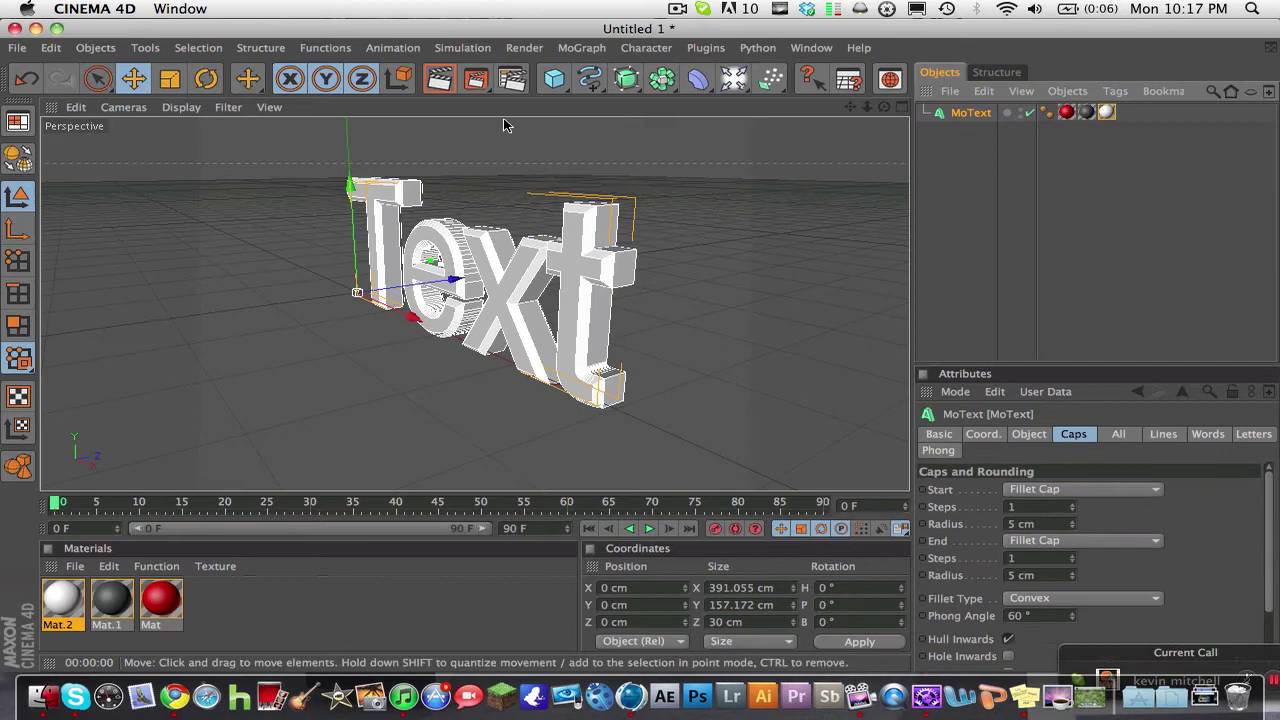
pyautogui.click(440, 80)
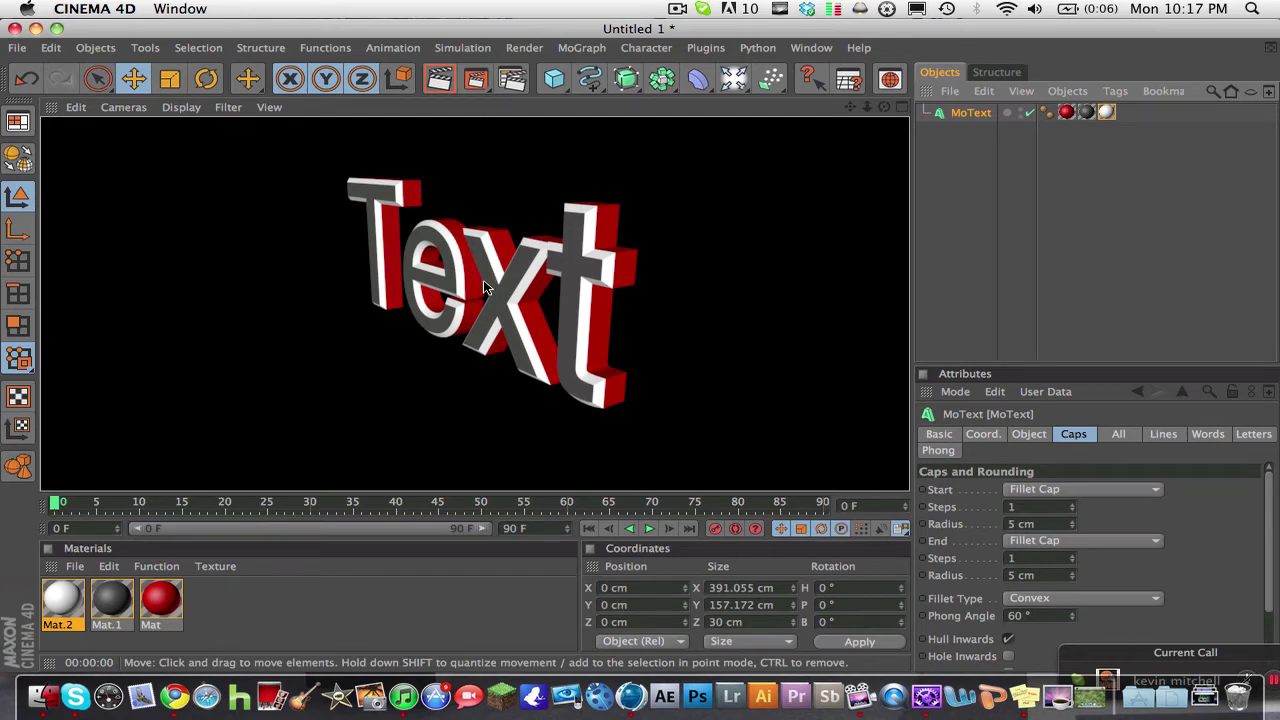
pyautogui.click(948, 123)
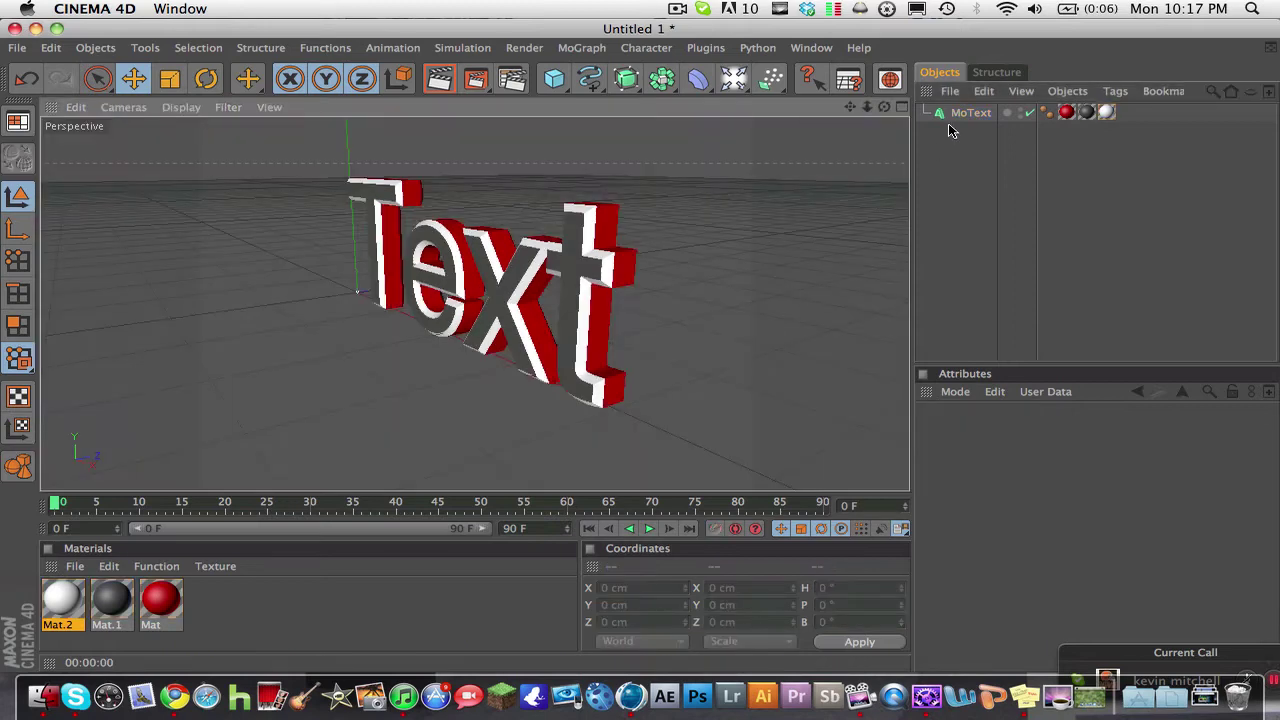
pyautogui.click(970, 112)
pyautogui.press('Delete')
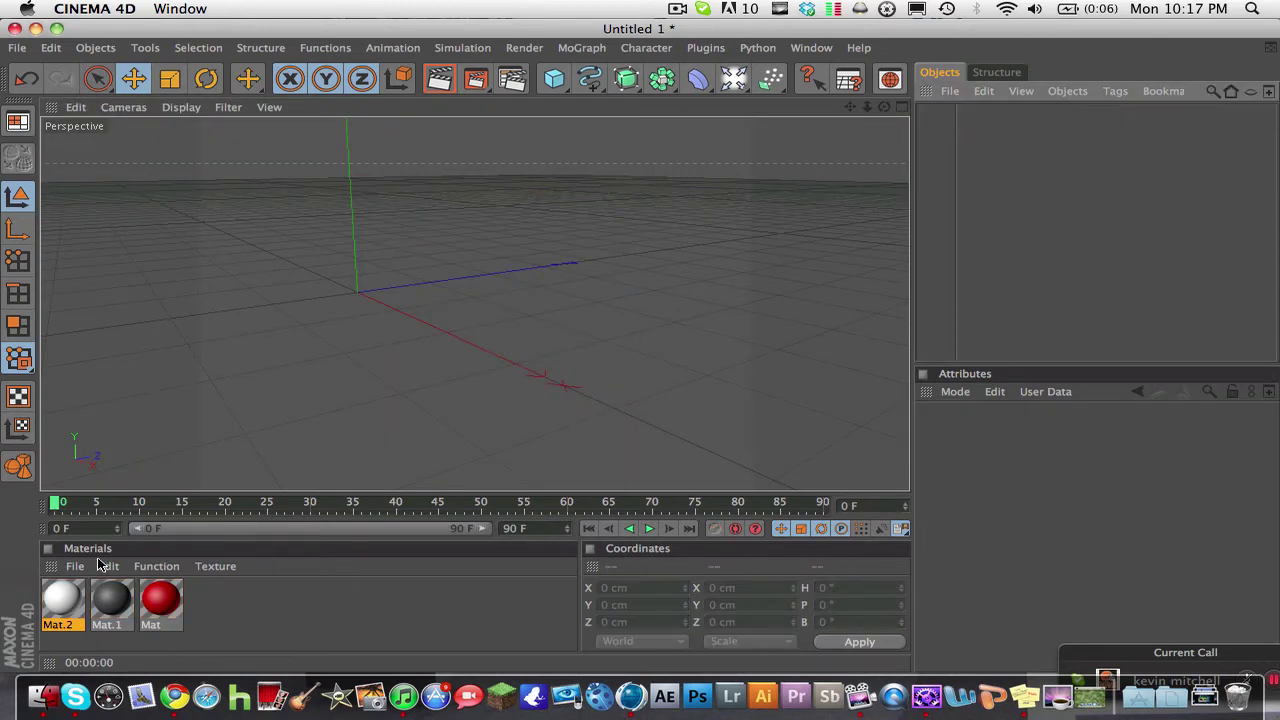
pyautogui.keyDown('shift'); pyautogui.click(162, 600); pyautogui.keyUp('shift')
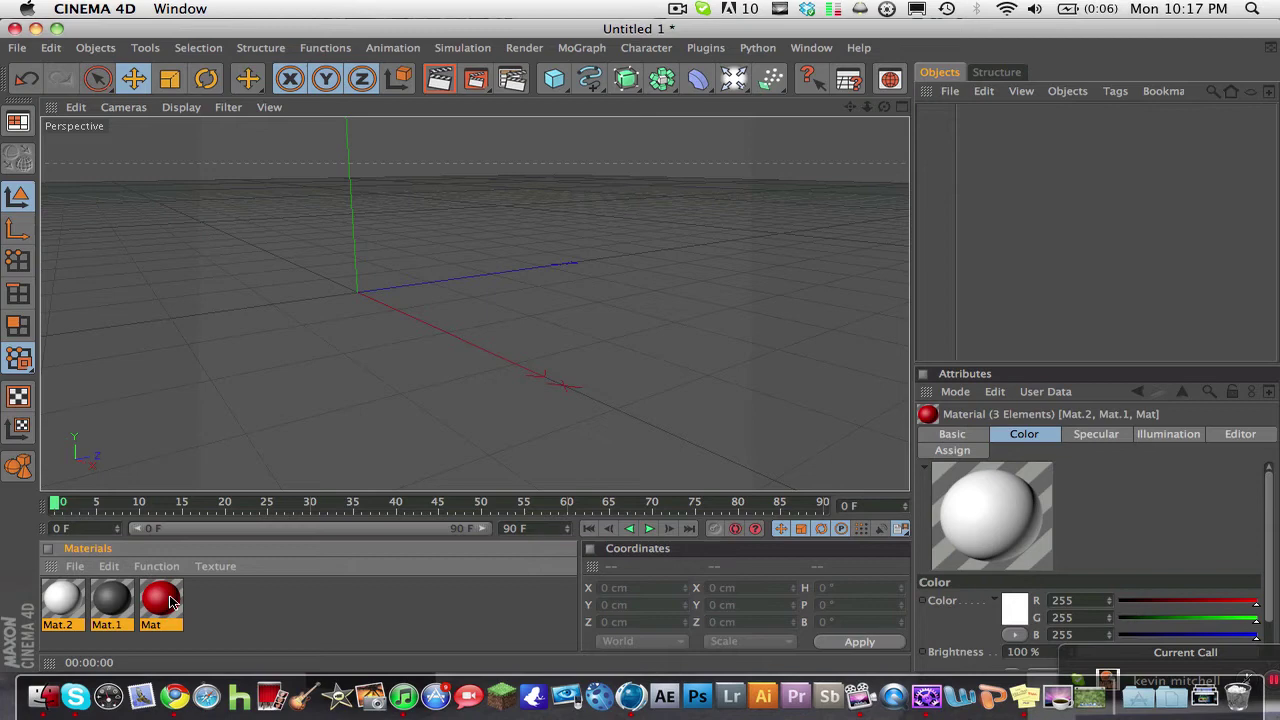
pyautogui.press('Delete')
# Add a new MoGraph MoText object and set both Start and End caps to Fillet Cap
pyautogui.click(586, 49)
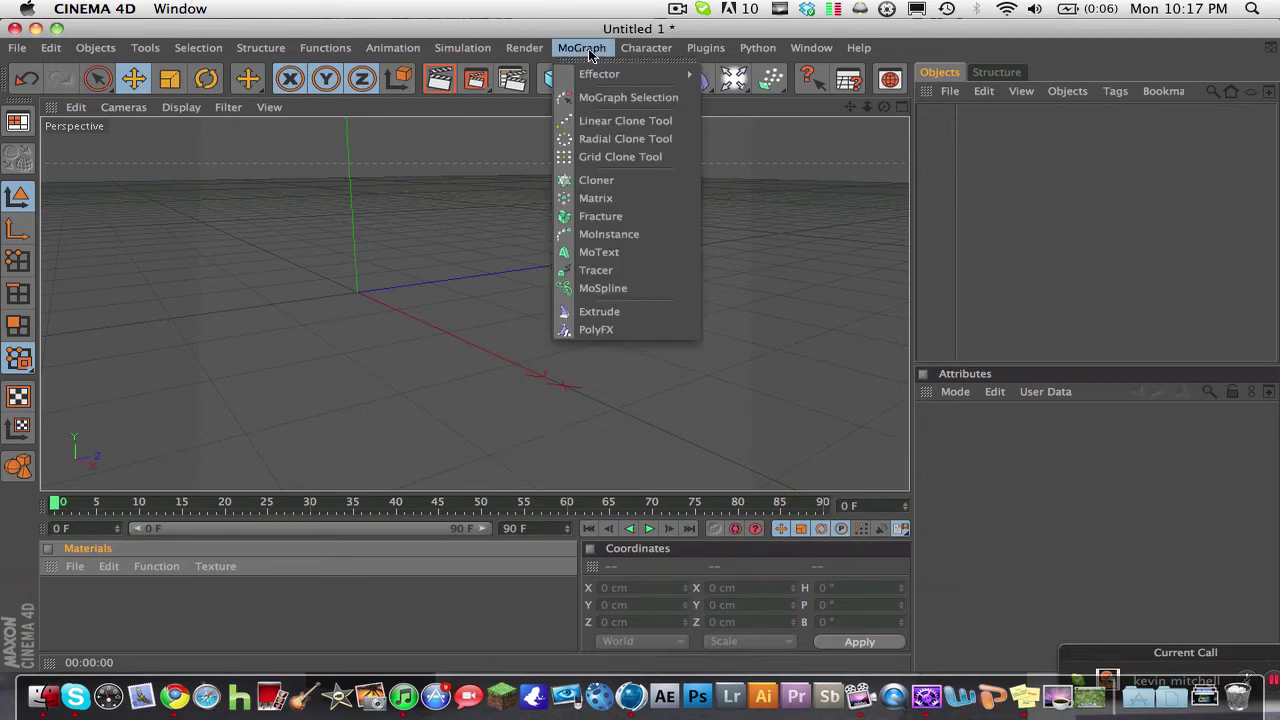
pyautogui.click(630, 252)
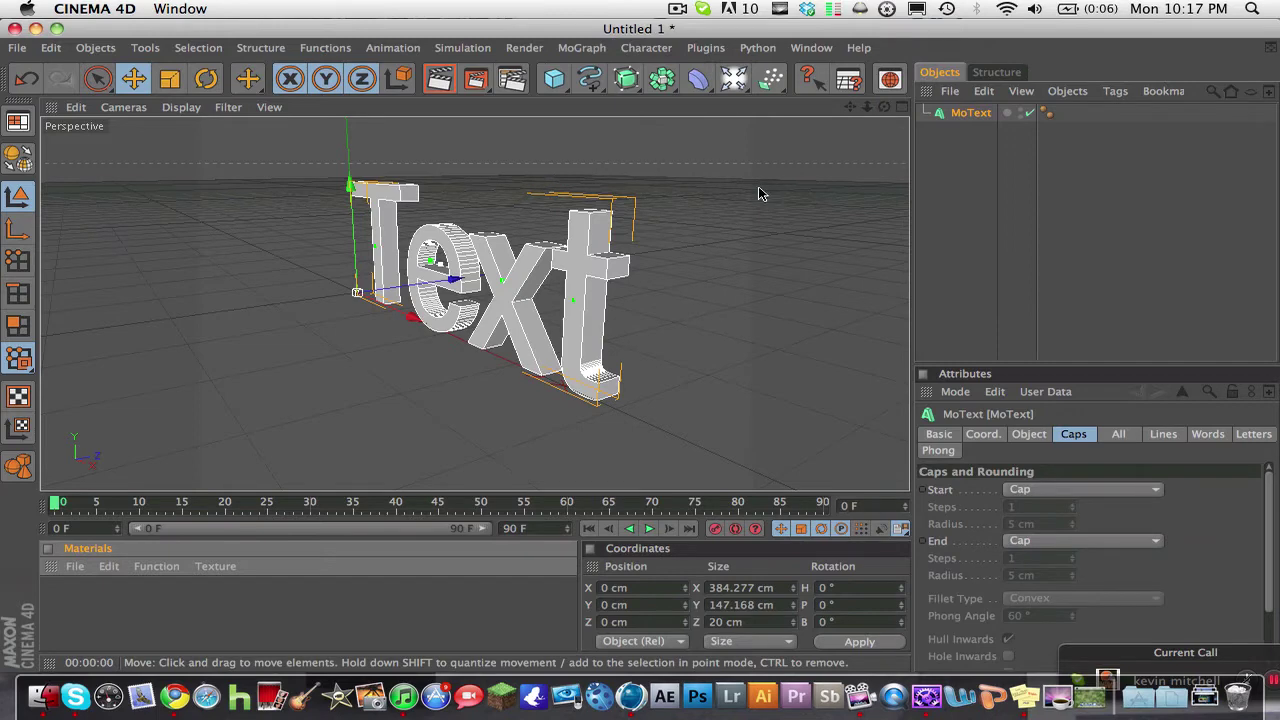
pyautogui.click(1062, 494)
pyautogui.click(1055, 563)
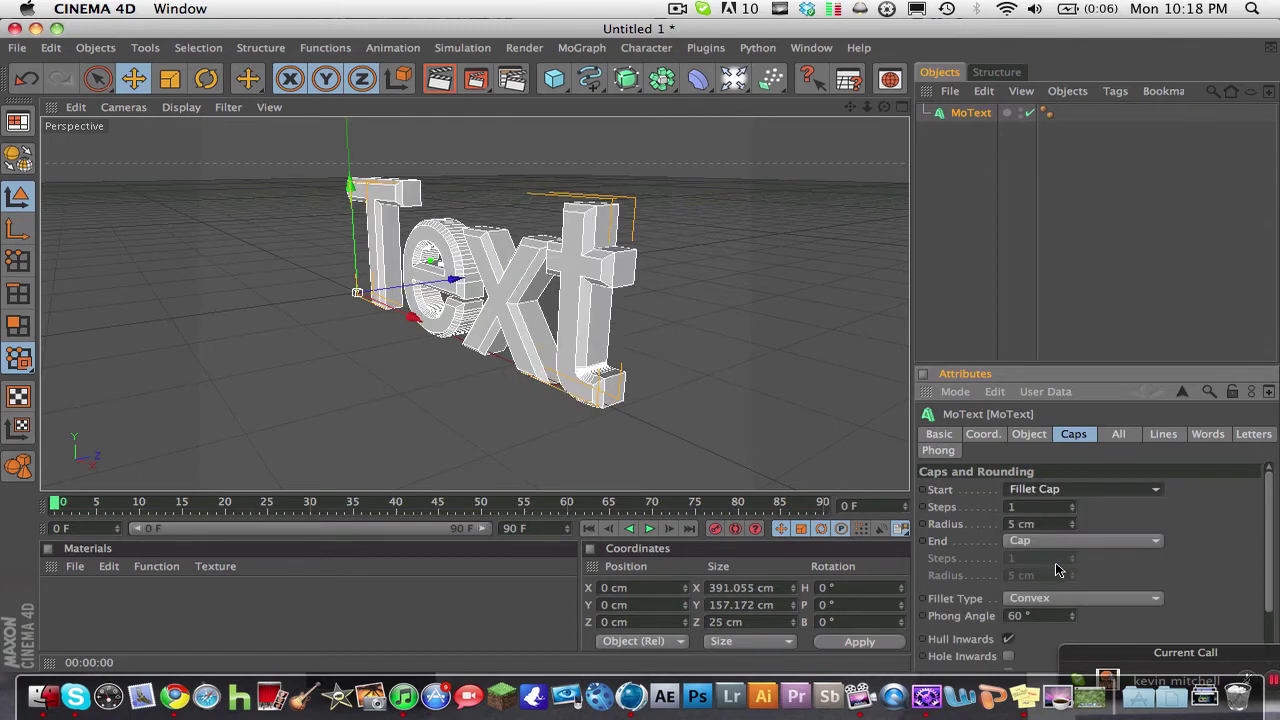
pyautogui.click(1060, 548)
pyautogui.click(1060, 612)
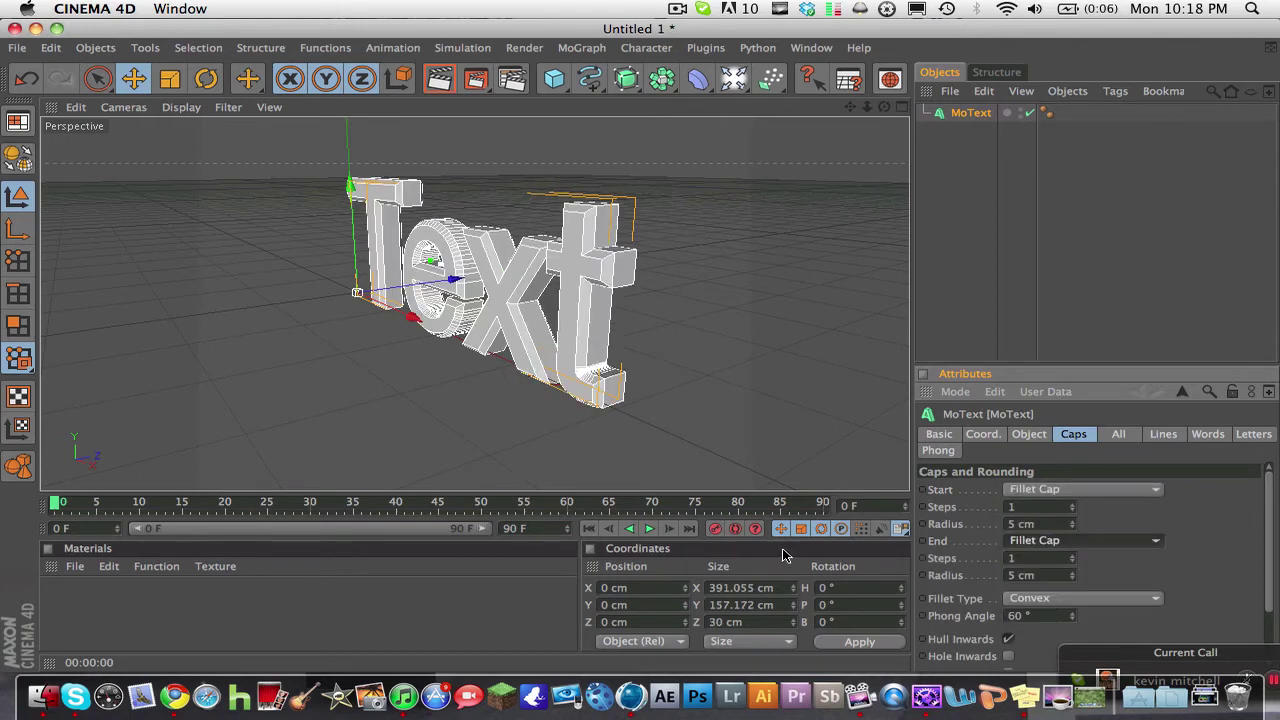
# Create three new materials: Mat, Mat.1 and Mat.2
pyautogui.click(75, 566)
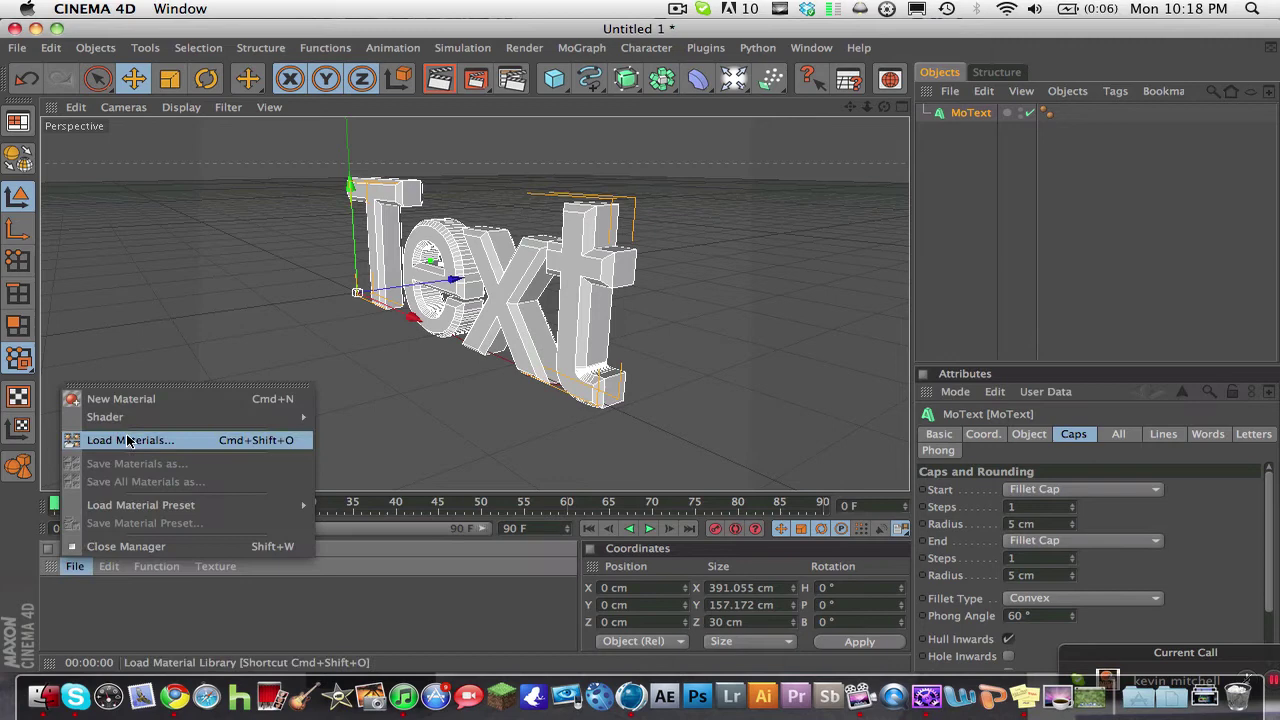
pyautogui.click(135, 400)
pyautogui.click(74, 566)
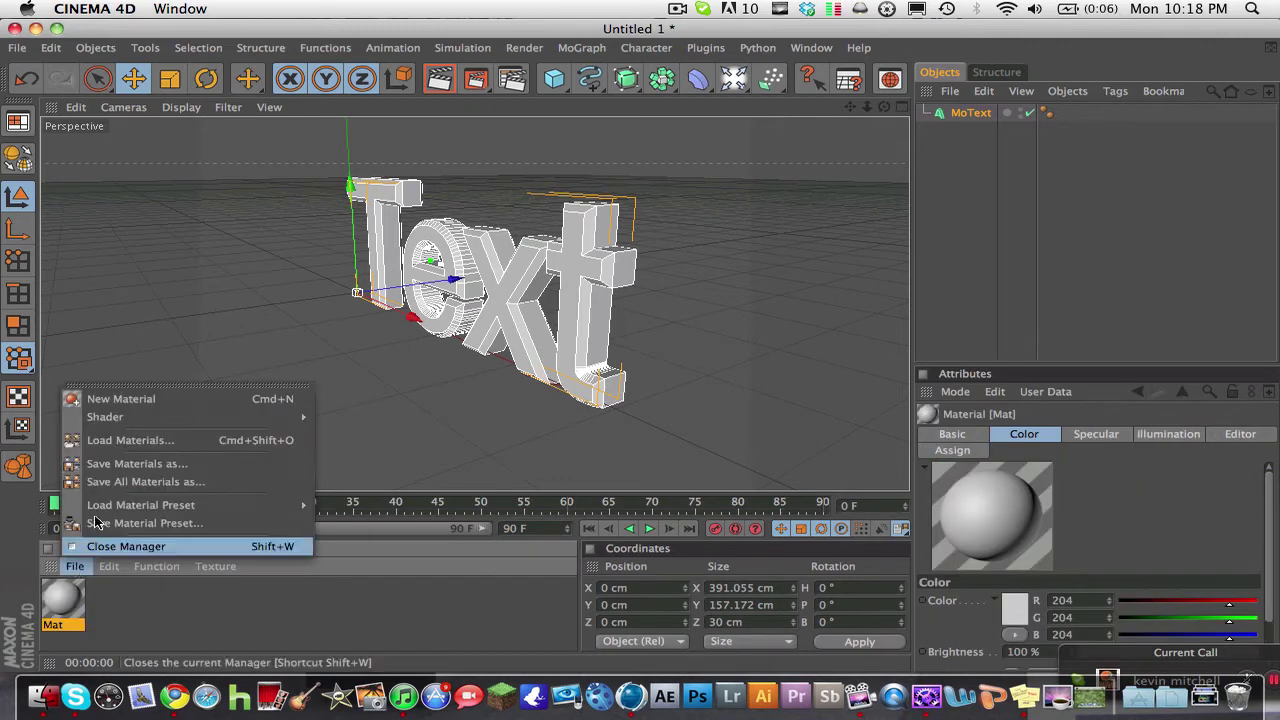
pyautogui.click(128, 400)
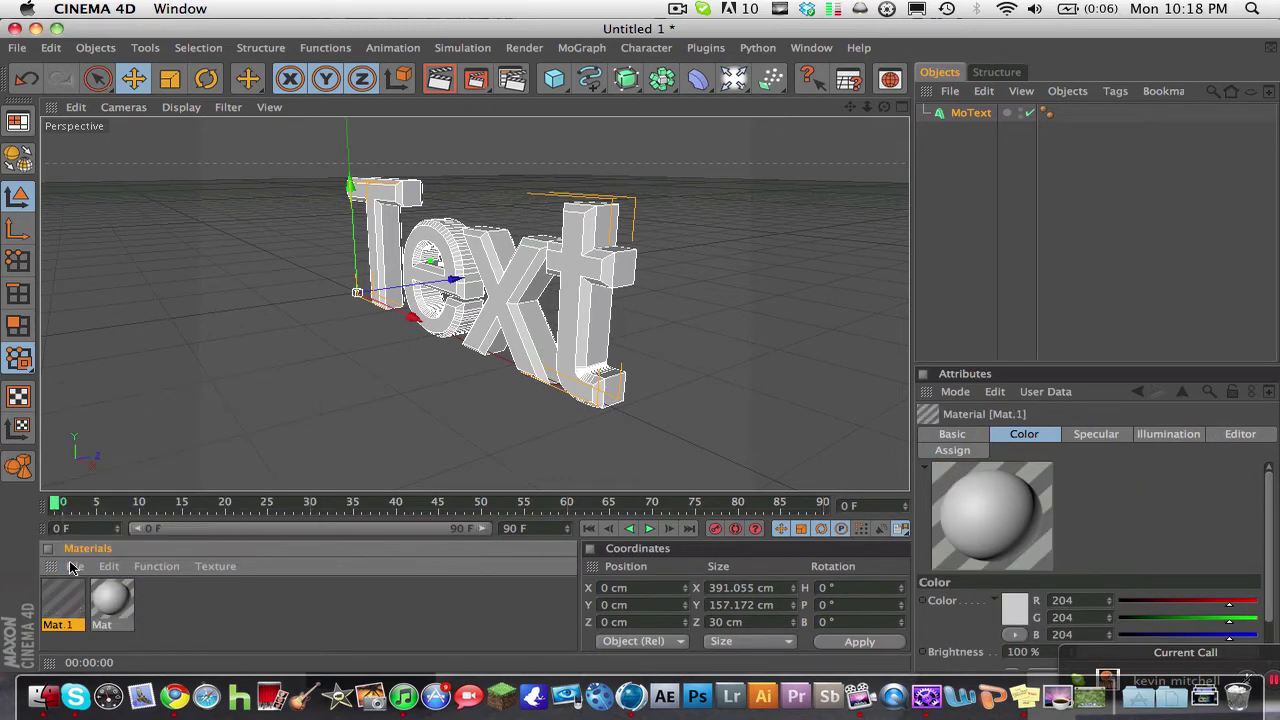
pyautogui.click(75, 566)
pyautogui.click(100, 400)
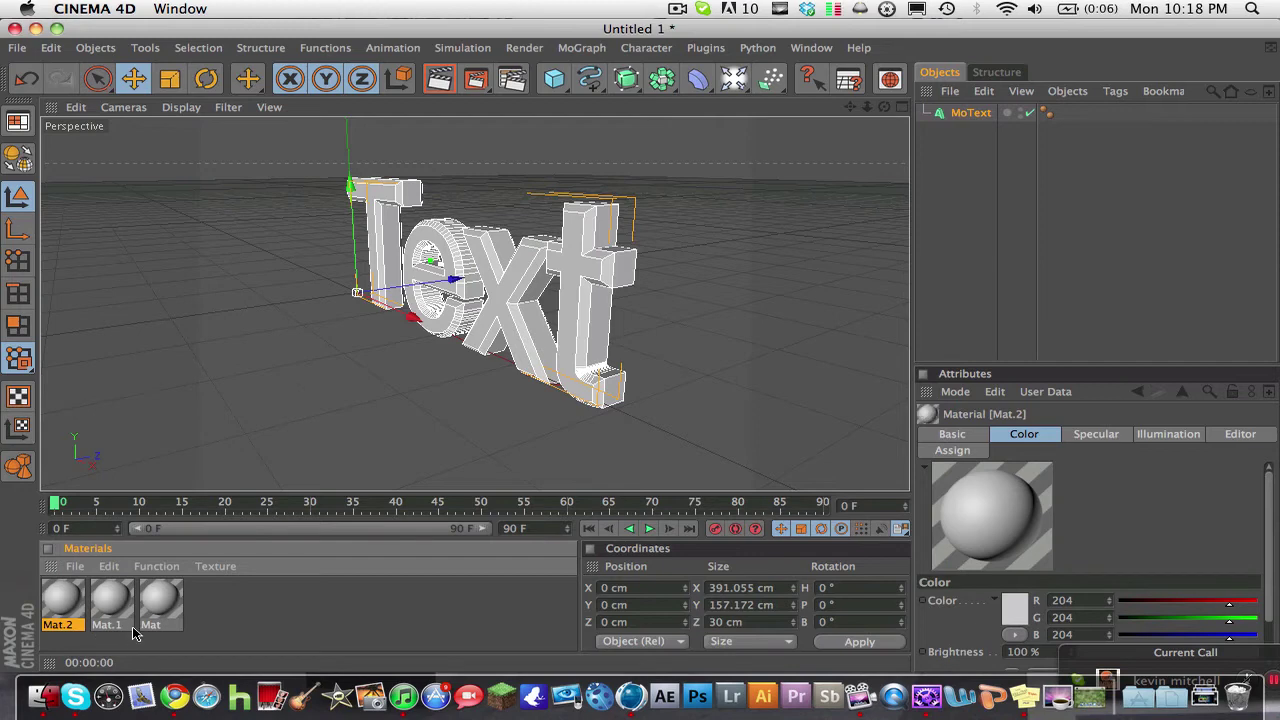
# Set the Mat material's colour to red (213, 0, 0)
pyautogui.doubleClick(158, 597)
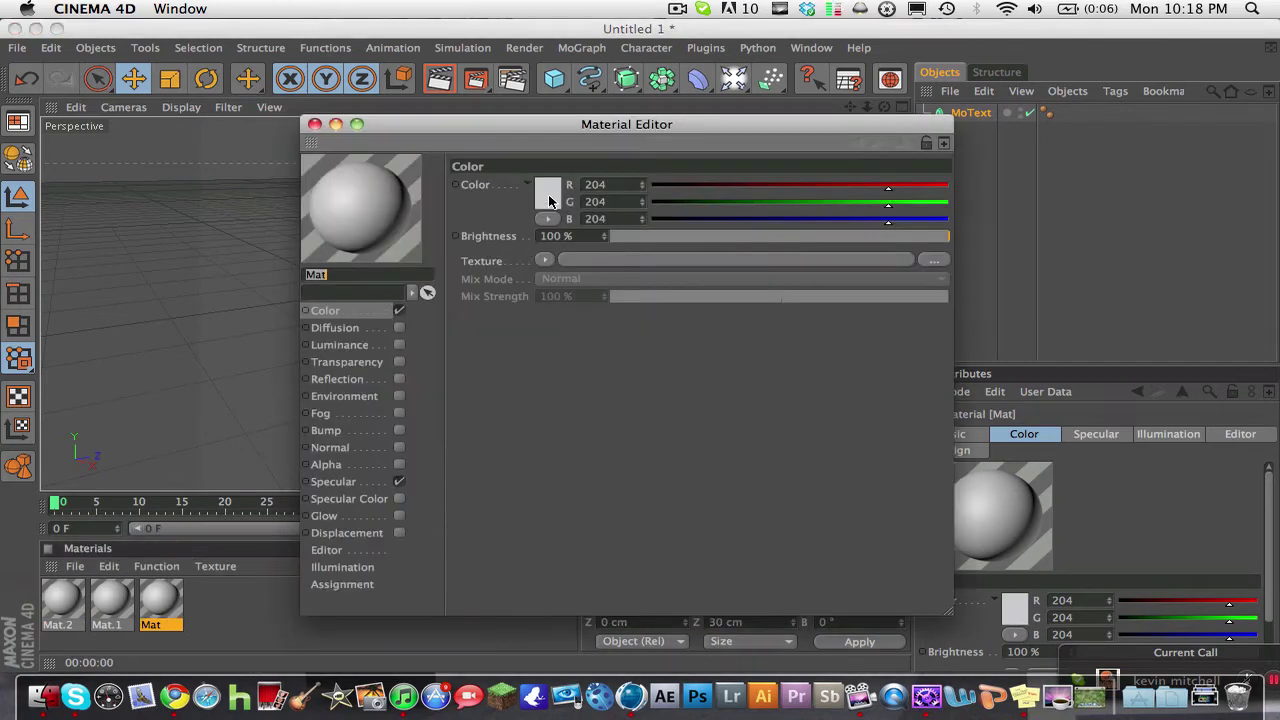
pyautogui.click(548, 201)
pyautogui.click(550, 160)
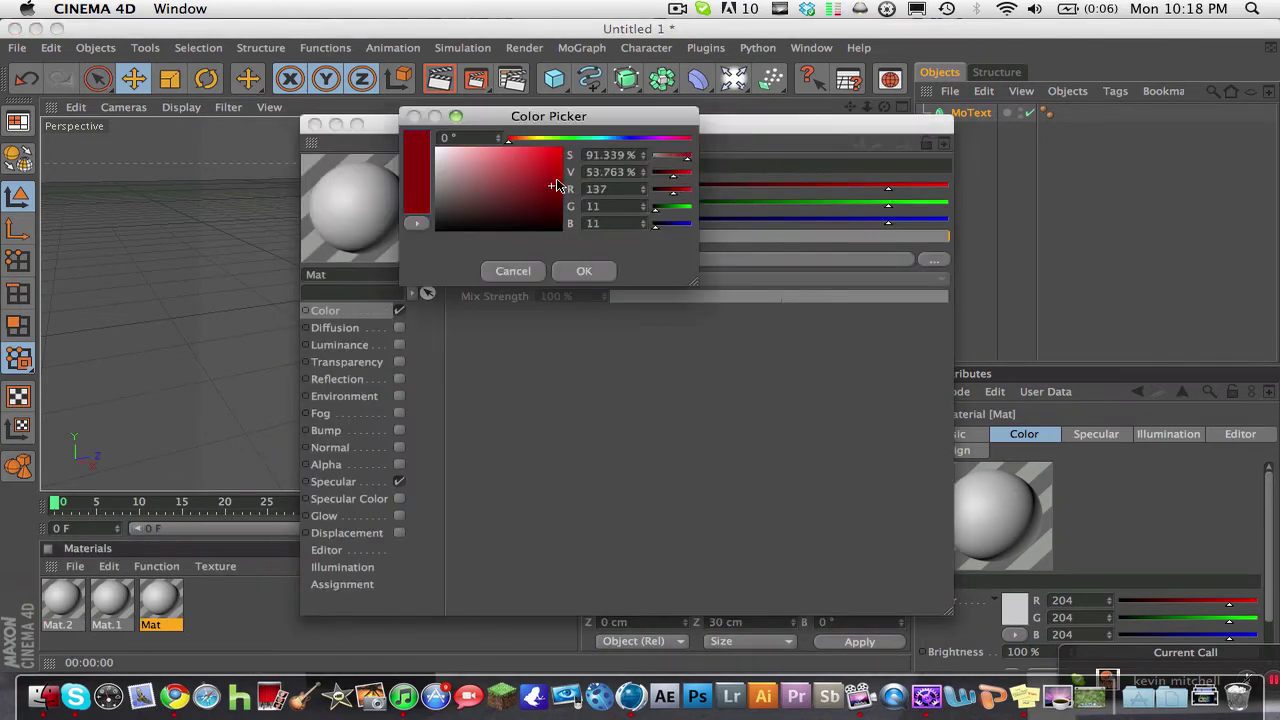
pyautogui.click(564, 273)
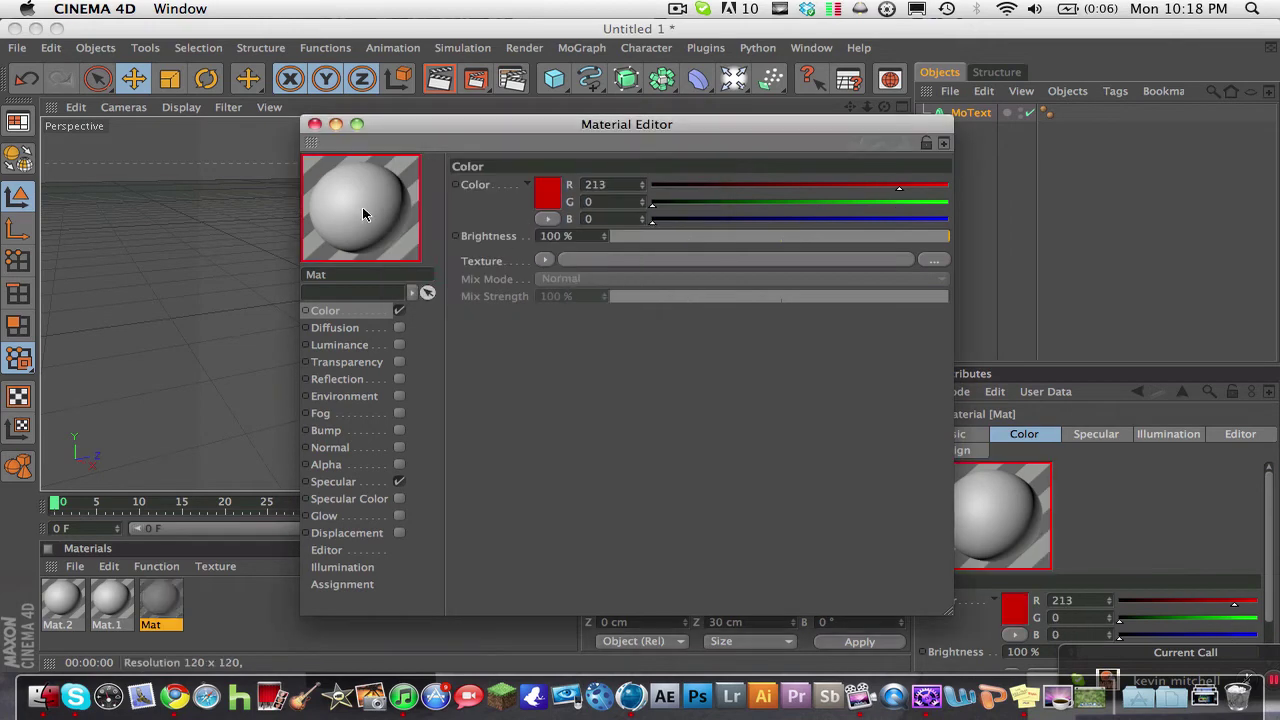
pyautogui.click(314, 124)
# Set the Mat.1 material's colour to pure white
pyautogui.click(123, 593)
pyautogui.doubleClick(123, 593)
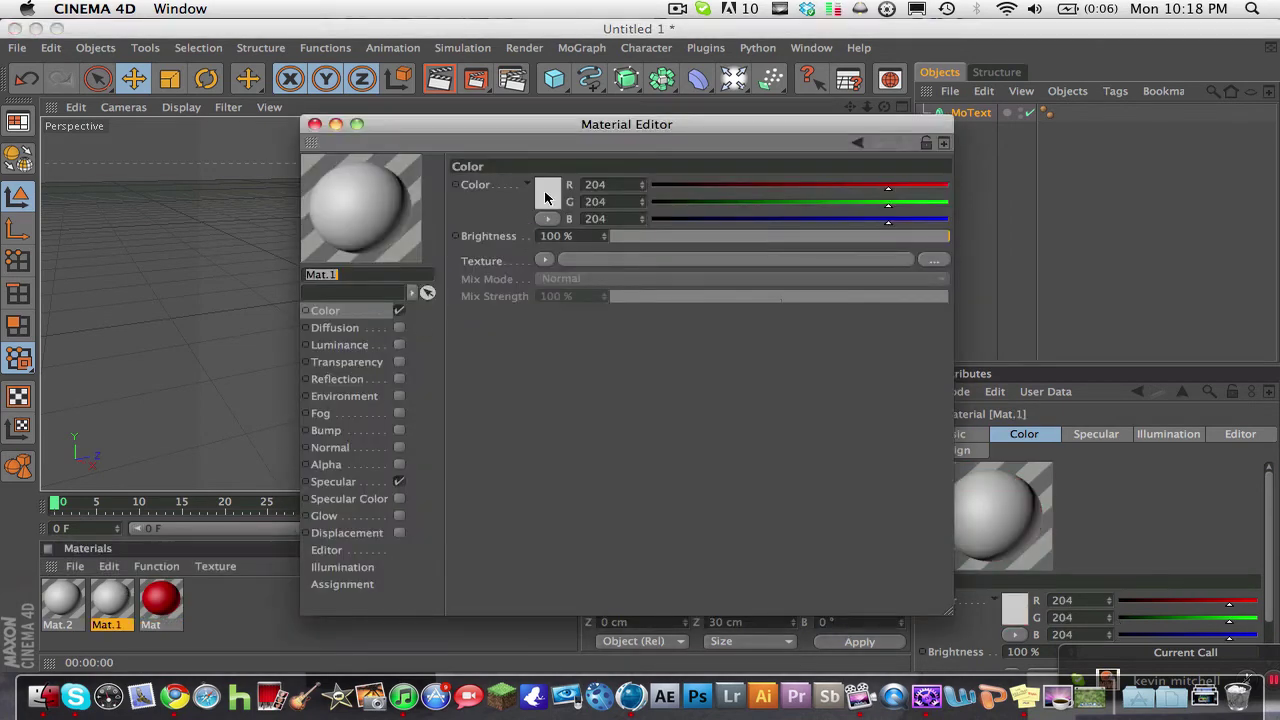
pyautogui.click(549, 200)
pyautogui.click(580, 267)
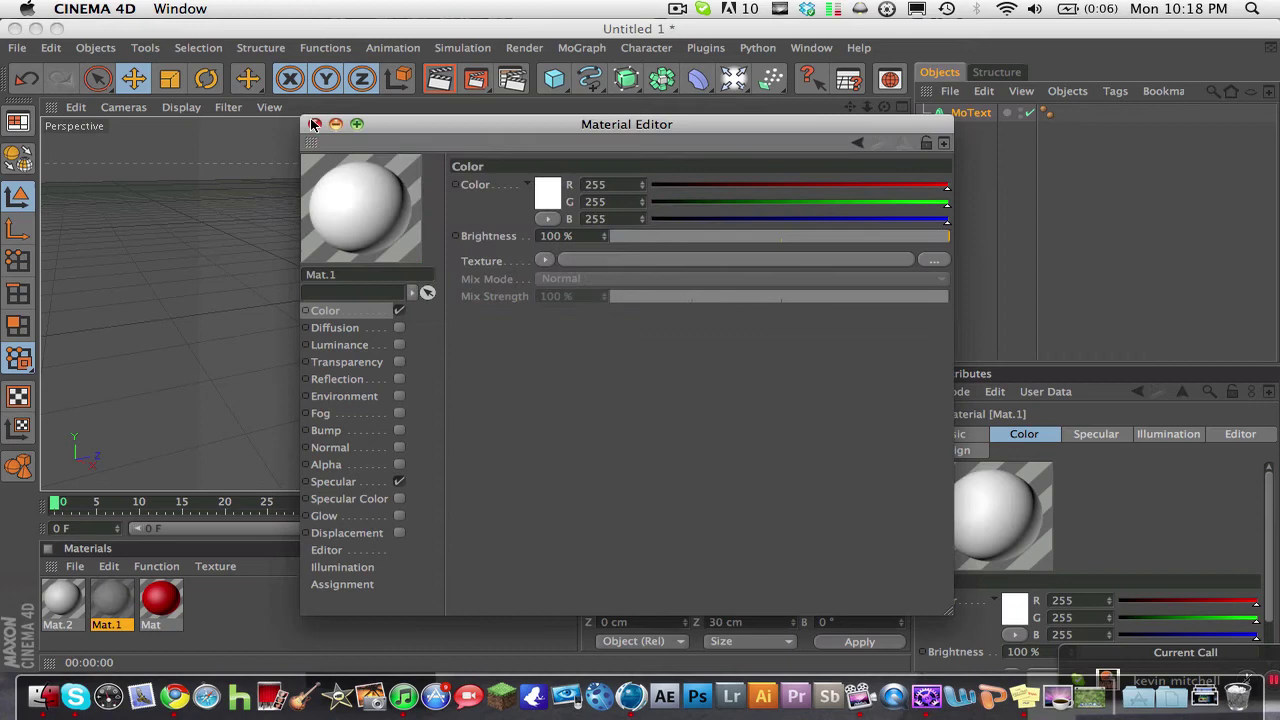
pyautogui.click(314, 124)
# Darken the Mat.2 material's colour to dark grey (76)
pyautogui.click(70, 605)
pyautogui.doubleClick(70, 605)
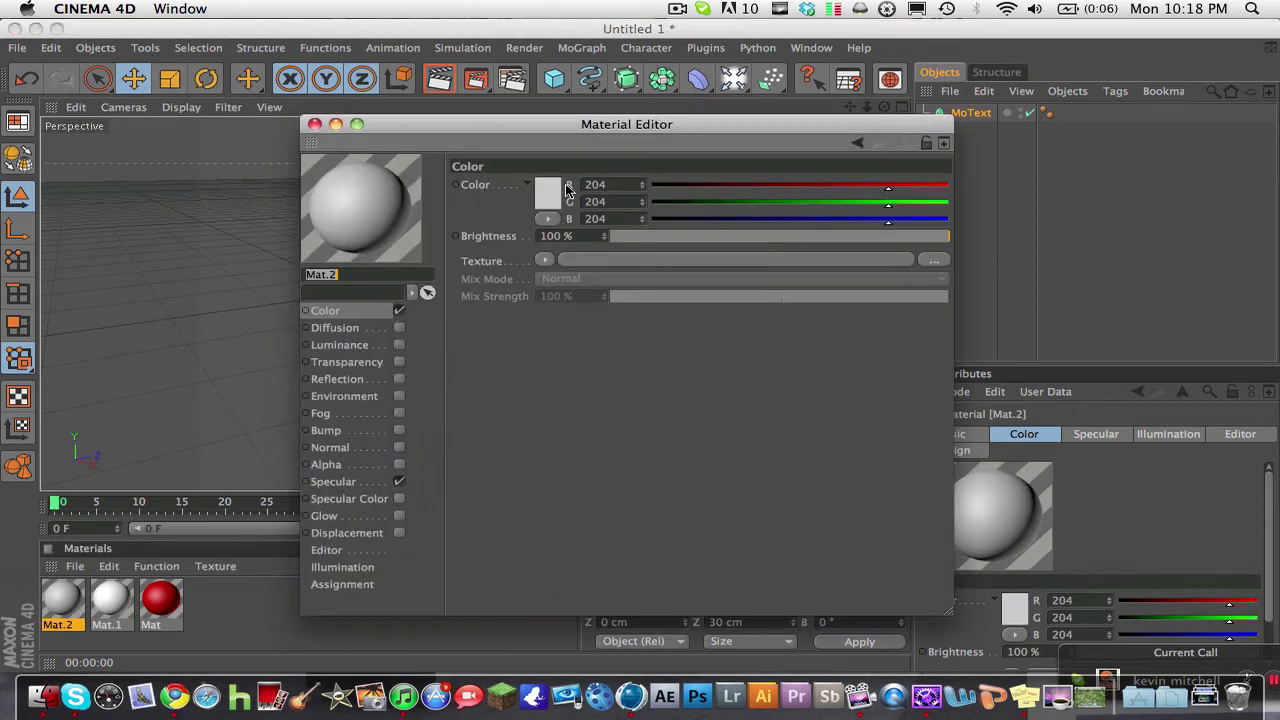
pyautogui.click(543, 192)
pyautogui.moveTo(446, 190); pyautogui.dragTo(423, 197)
pyautogui.click(570, 262)
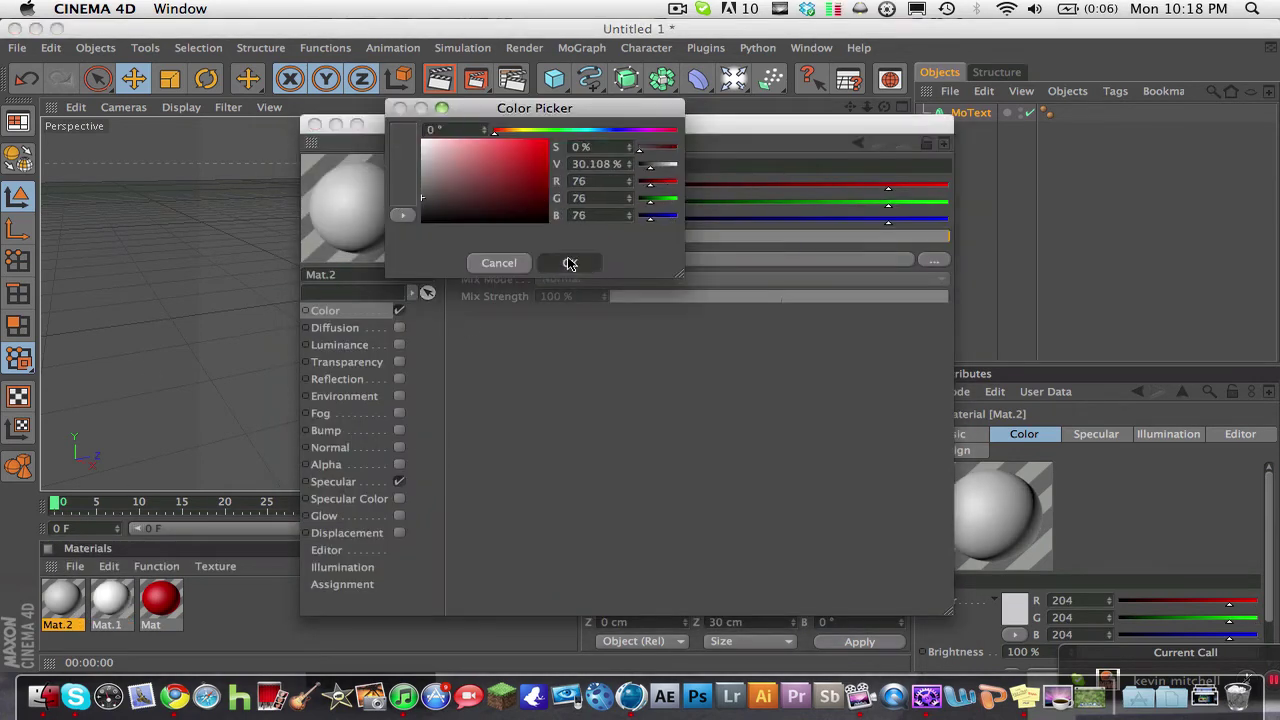
# Drag Mat, Mat.1 and Mat.2 onto the MoText object as texture tags, then select the Mat.1 tag
pyautogui.click(314, 124)
pyautogui.click(198, 612)
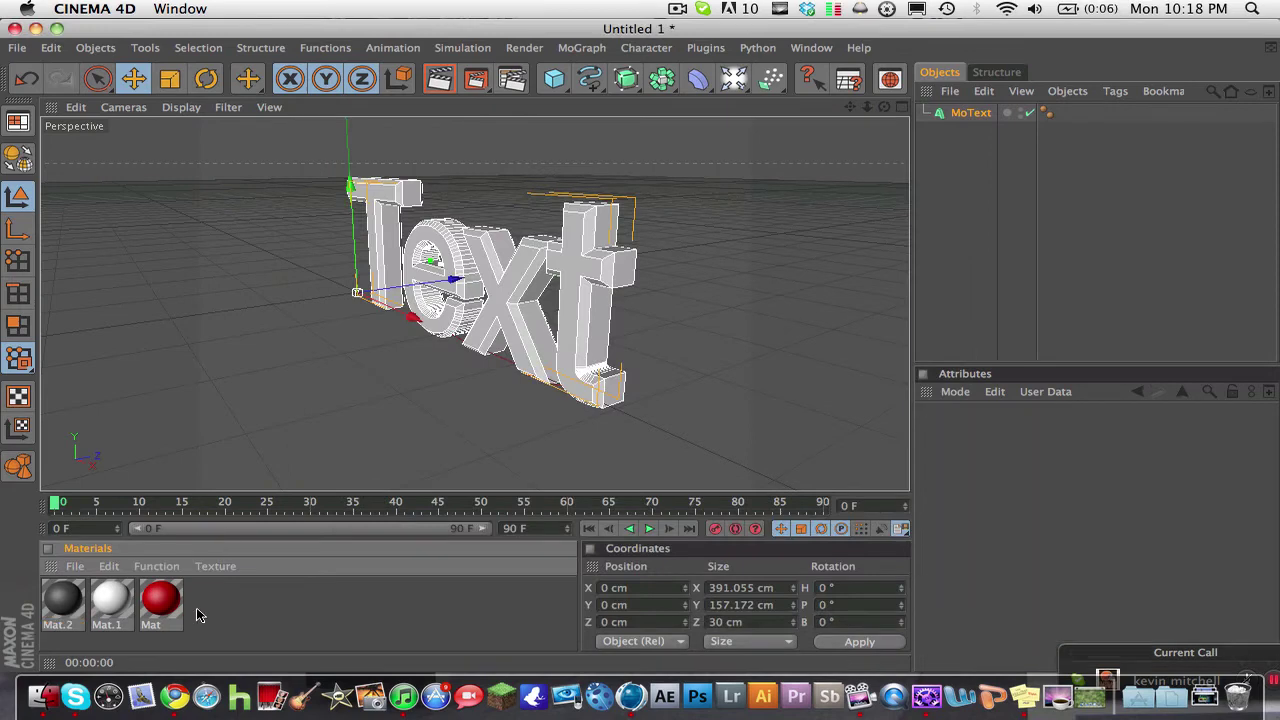
pyautogui.moveTo(175, 603); pyautogui.dragTo(460, 290)
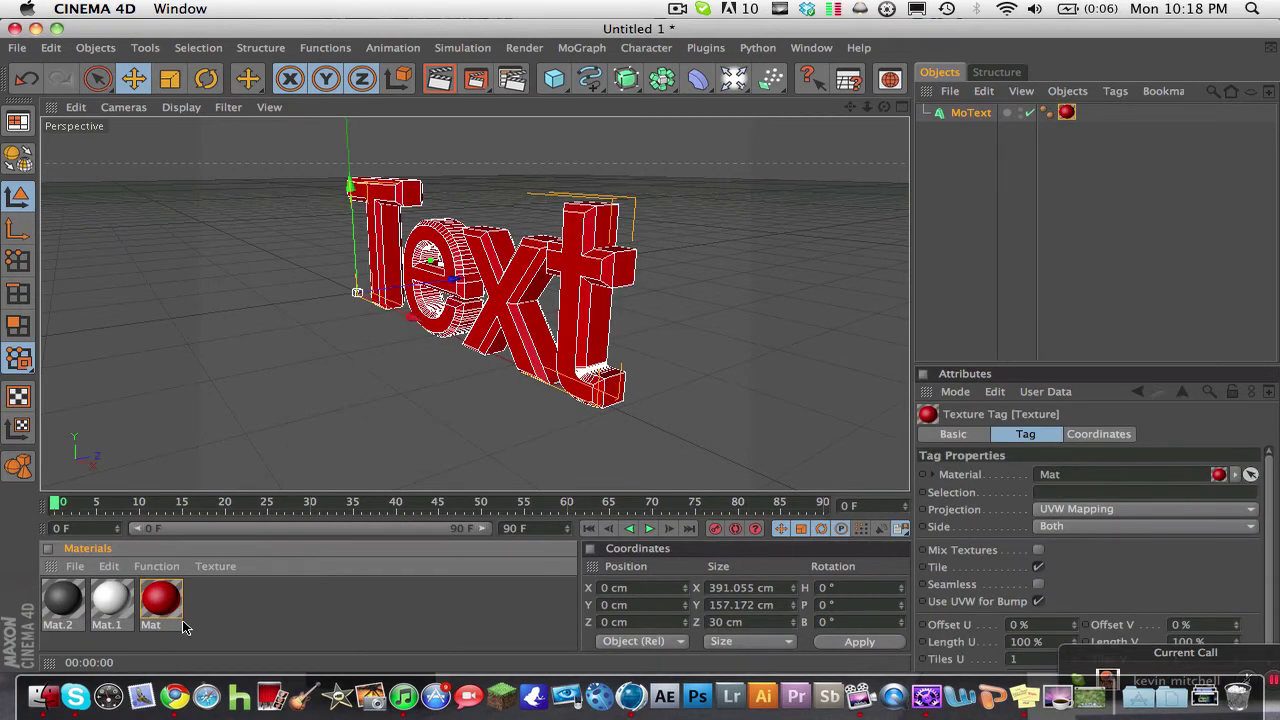
pyautogui.moveTo(121, 604); pyautogui.dragTo(498, 304)
pyautogui.moveTo(48, 598); pyautogui.dragTo(507, 312)
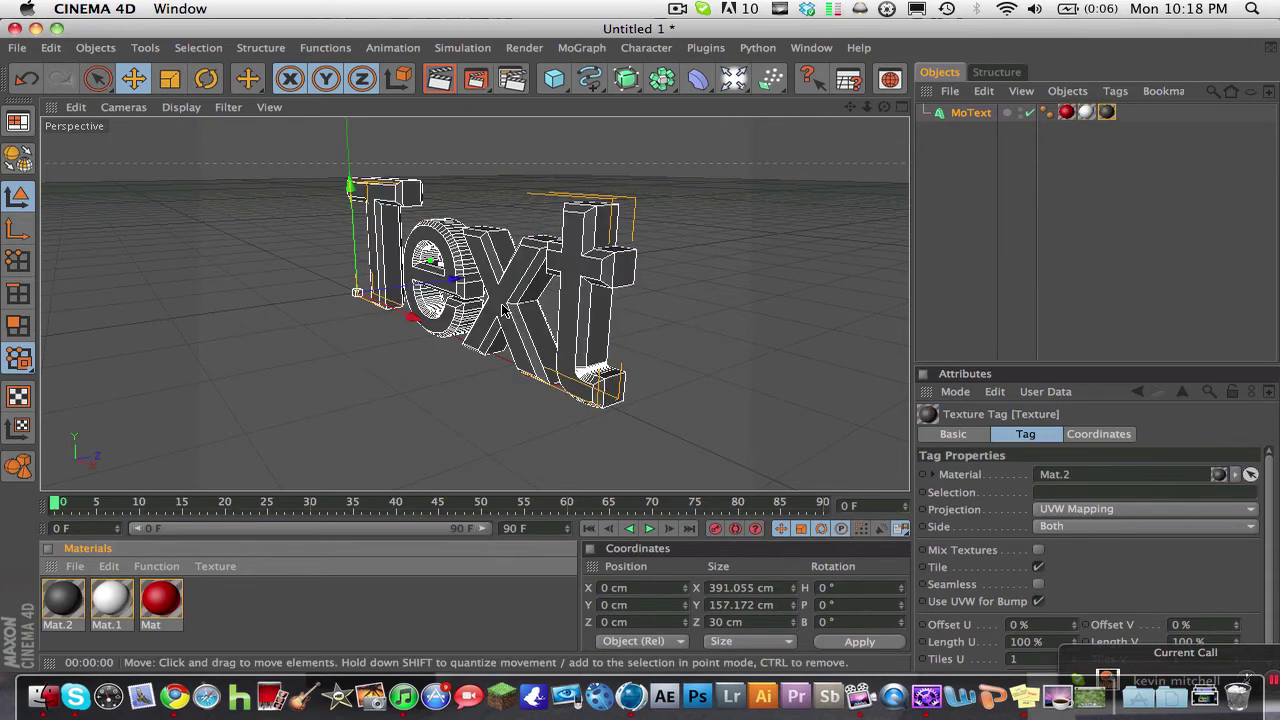
pyautogui.click(1087, 113)
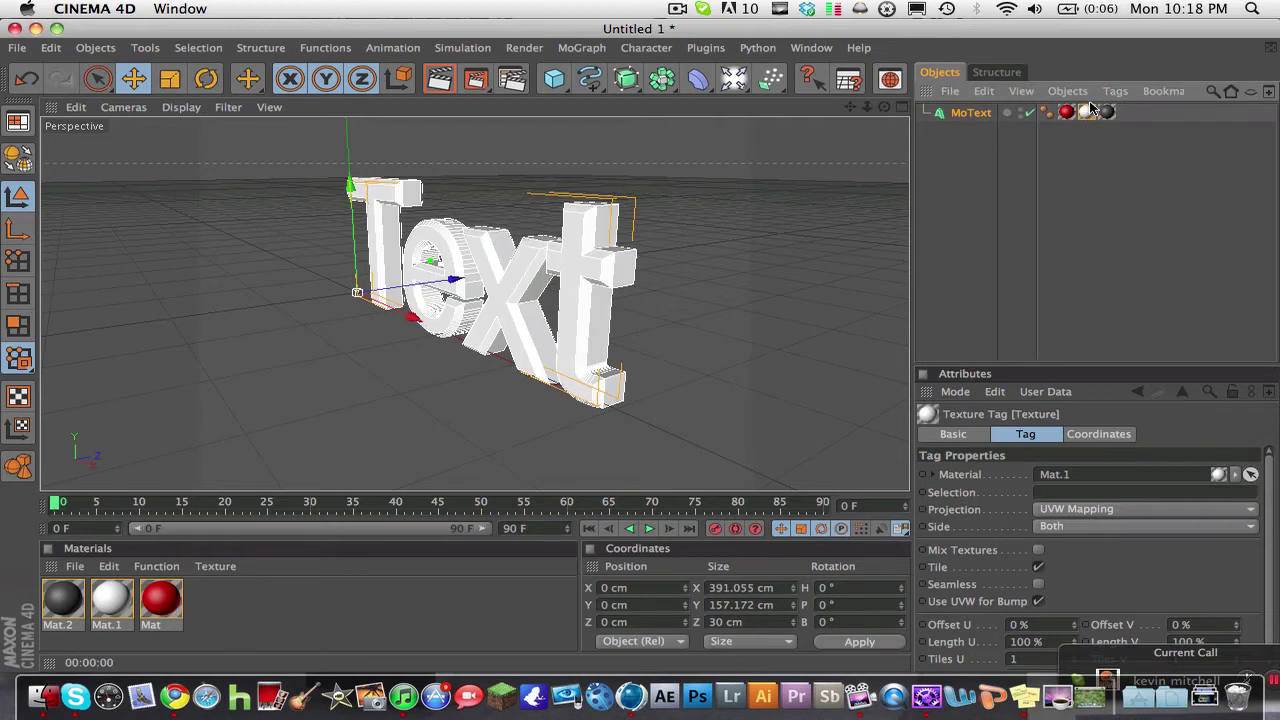
# Limit the white Mat.1 tag's selection to C1 and render a preview
pyautogui.click(1025, 440)
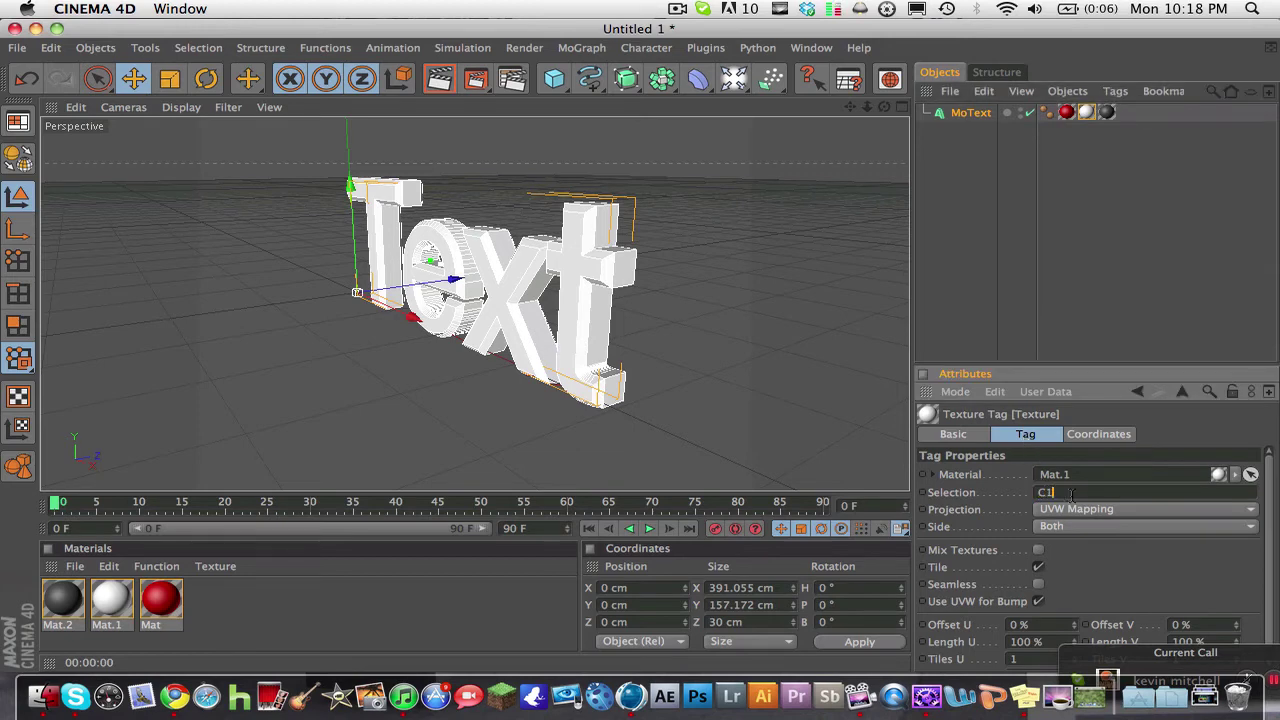
pyautogui.press('Return')
pyautogui.click(437, 78)
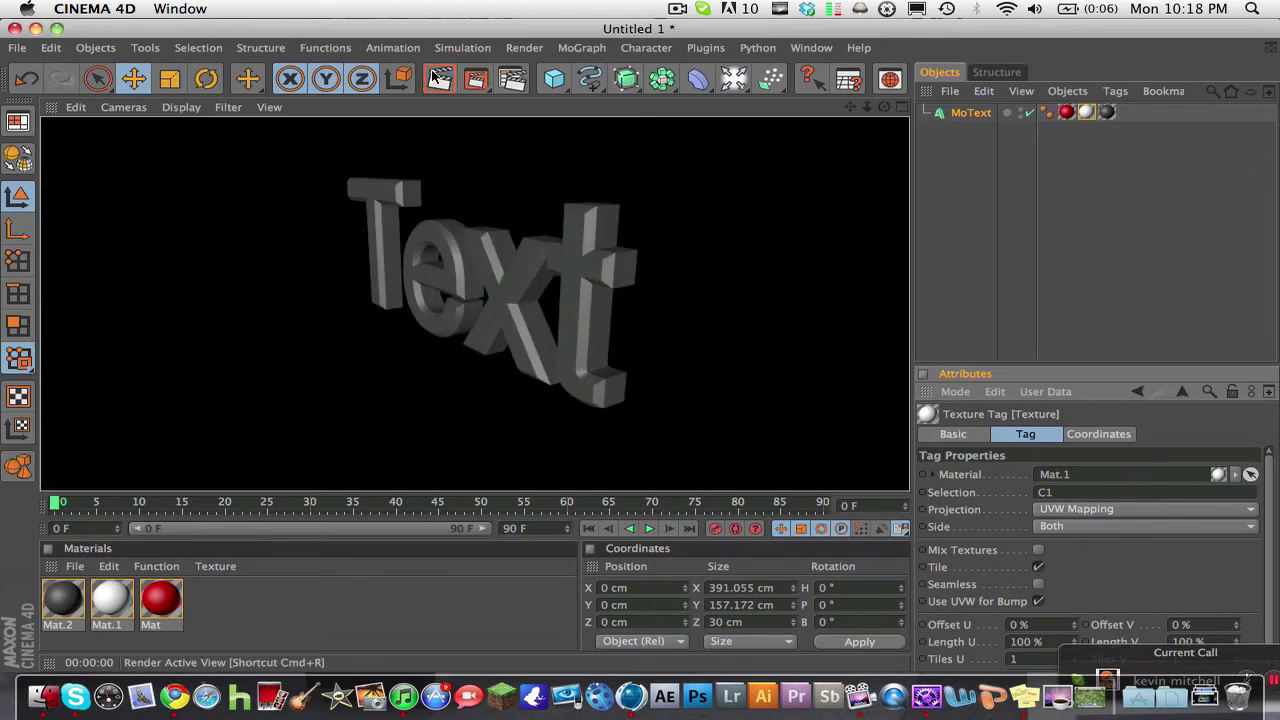
# Limit the dark Mat.2 tag's selection to R1 and render the view
pyautogui.click(1107, 112)
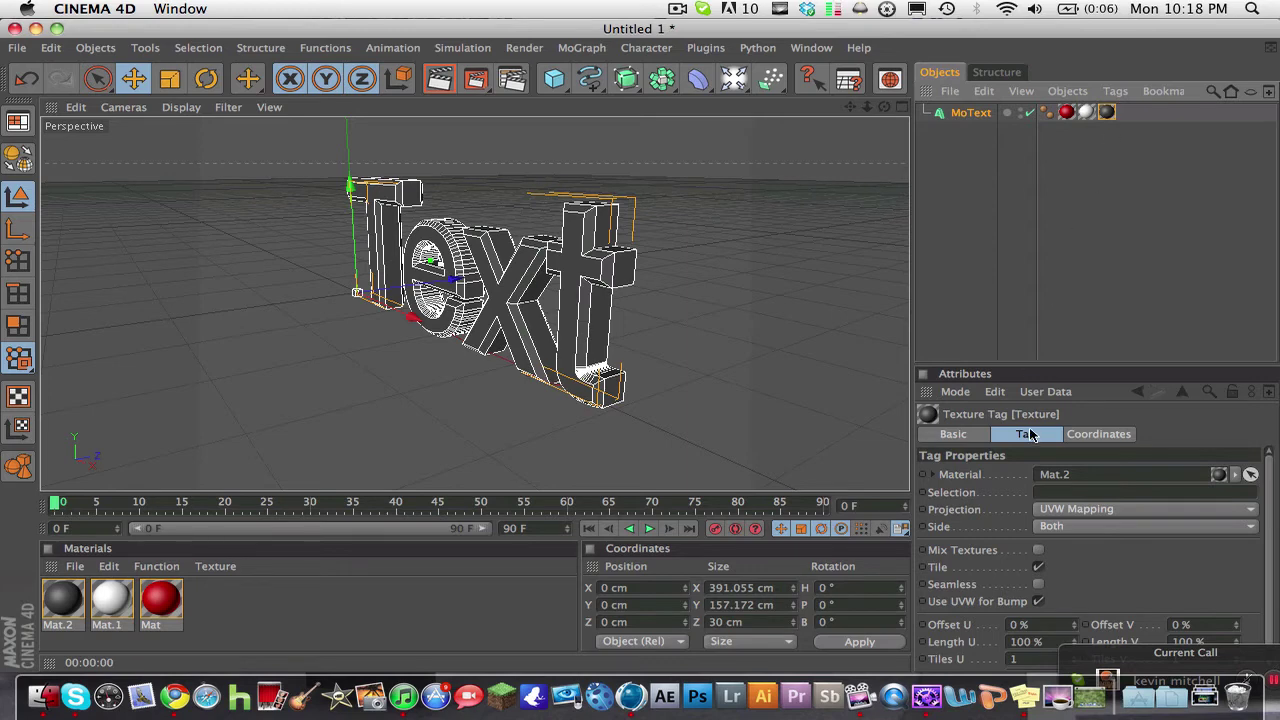
pyautogui.click(1049, 494)
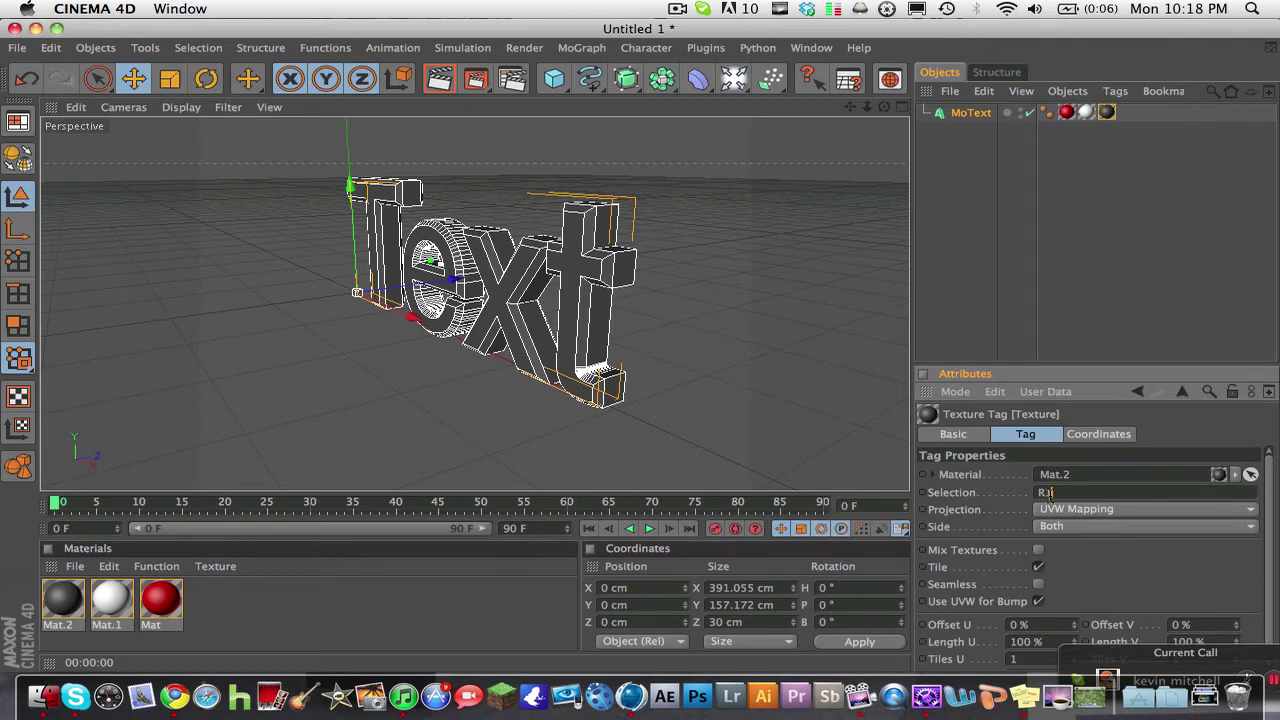
pyautogui.press('Return')
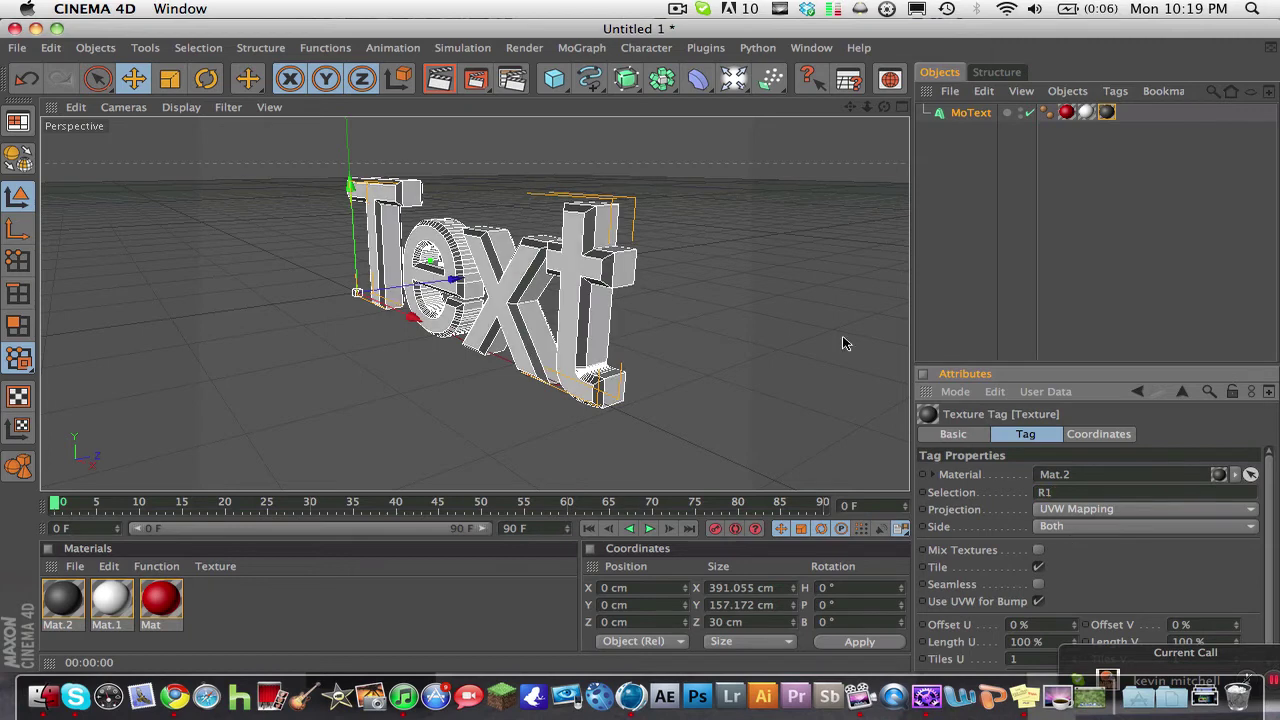
pyautogui.click(437, 77)
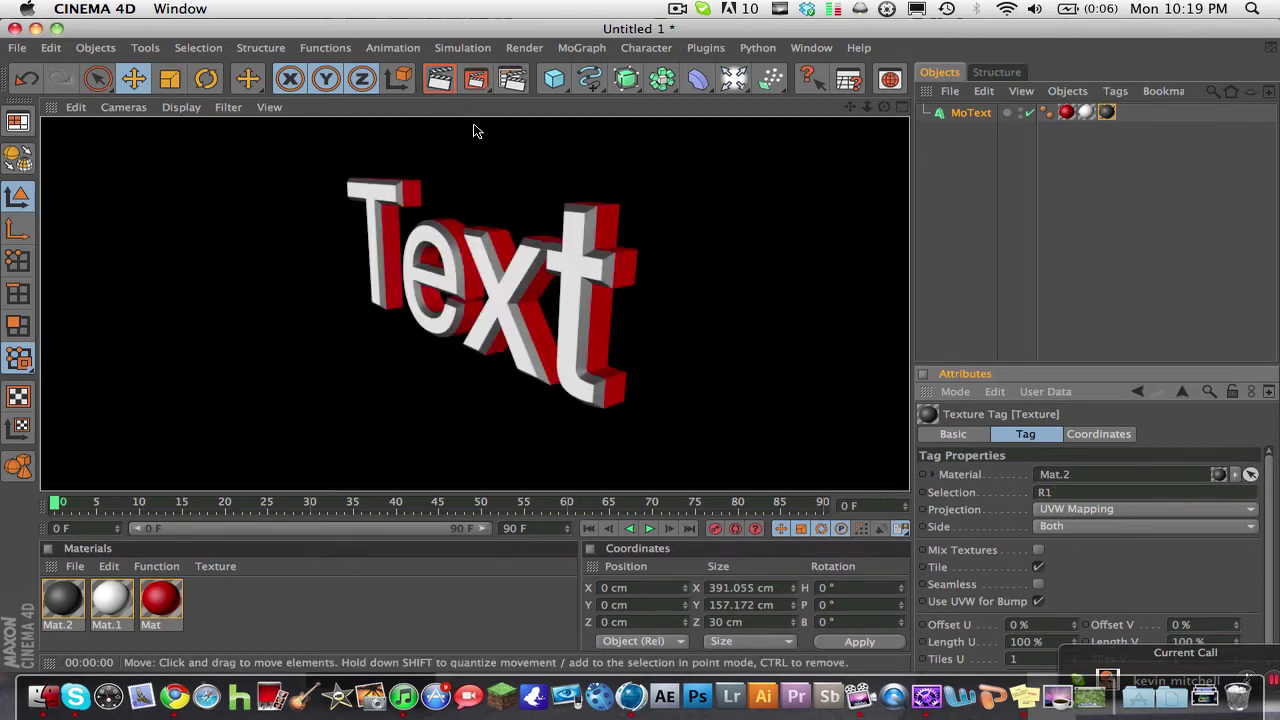
# Change the white Mat.1 tag's selection from C1 to R1
pyautogui.click(1112, 220)
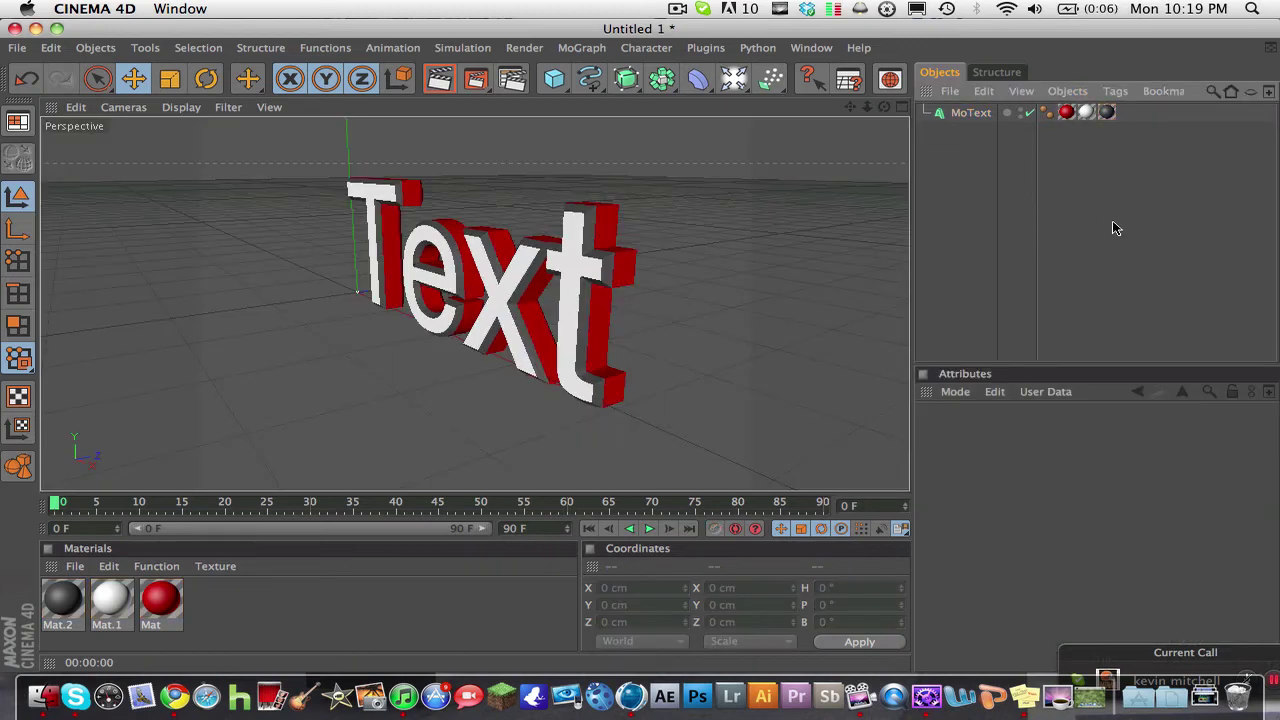
pyautogui.click(1106, 112)
pyautogui.click(1087, 113)
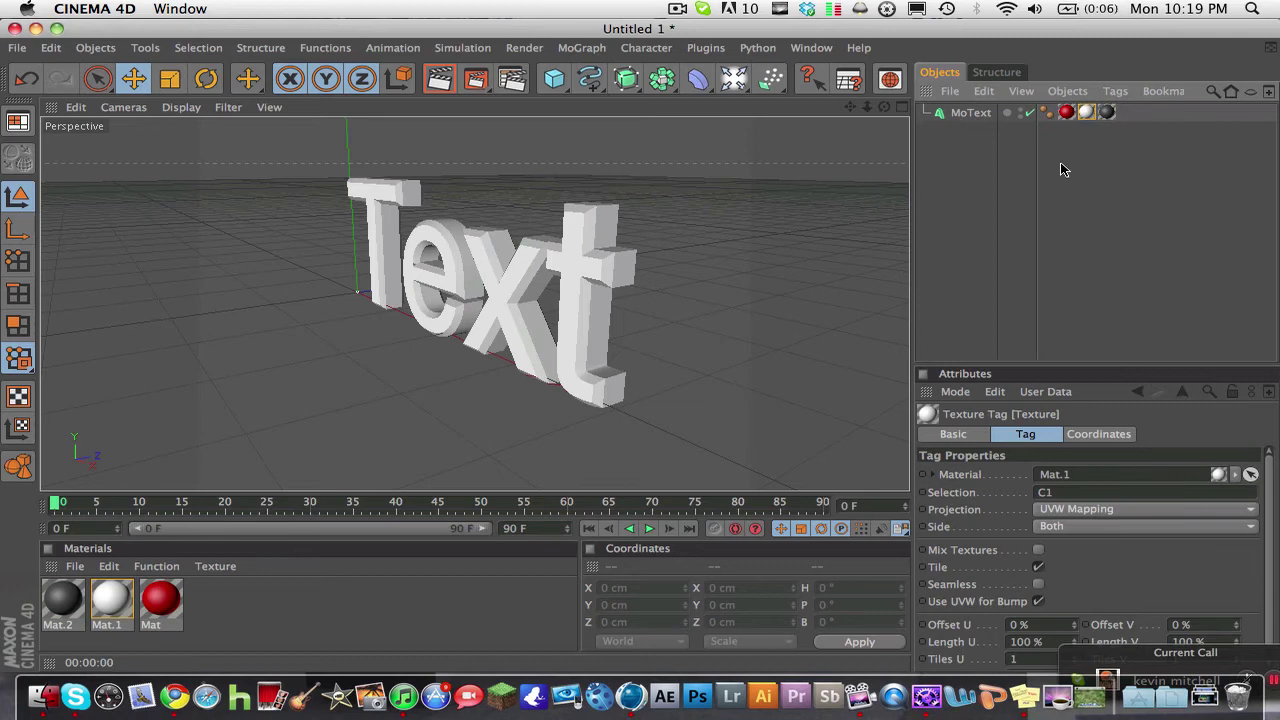
pyautogui.click(1054, 492)
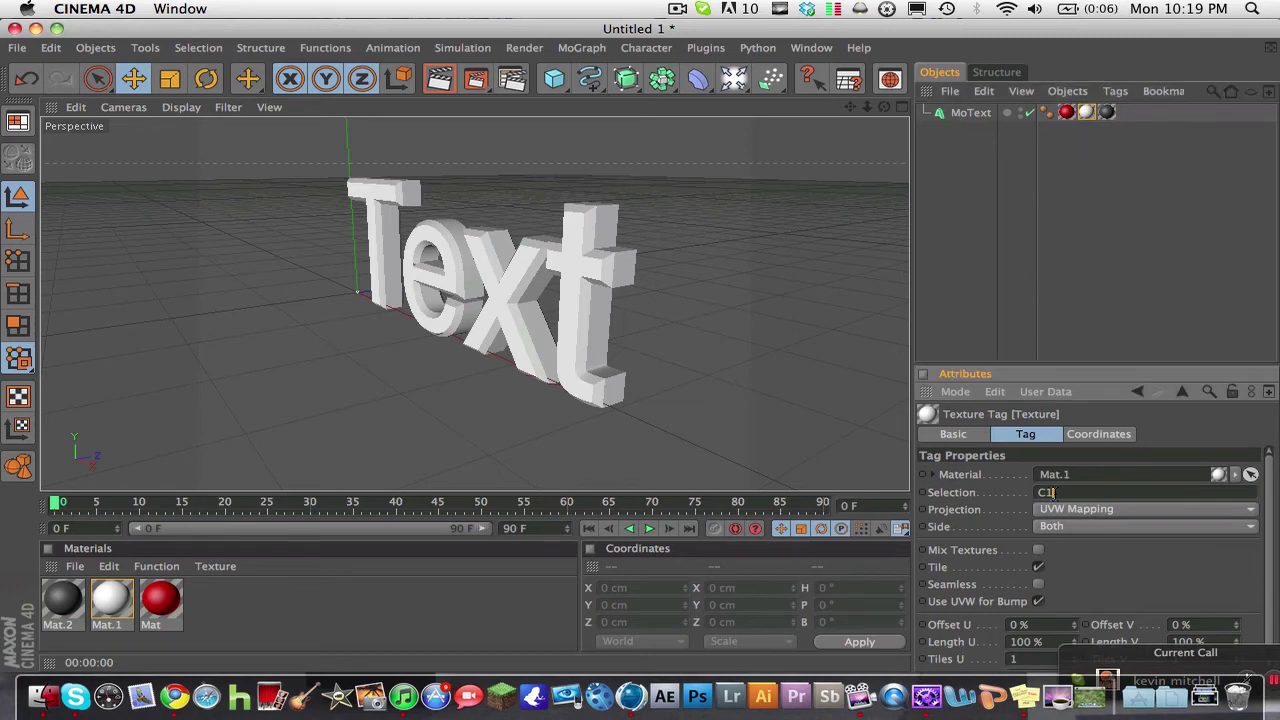
pyautogui.press('BackSpace')
pyautogui.write('R1')
pyautogui.press('Return')
# Set the dark Mat.2 tag's selection to C1 and render the swapped colours
pyautogui.click(1104, 113)
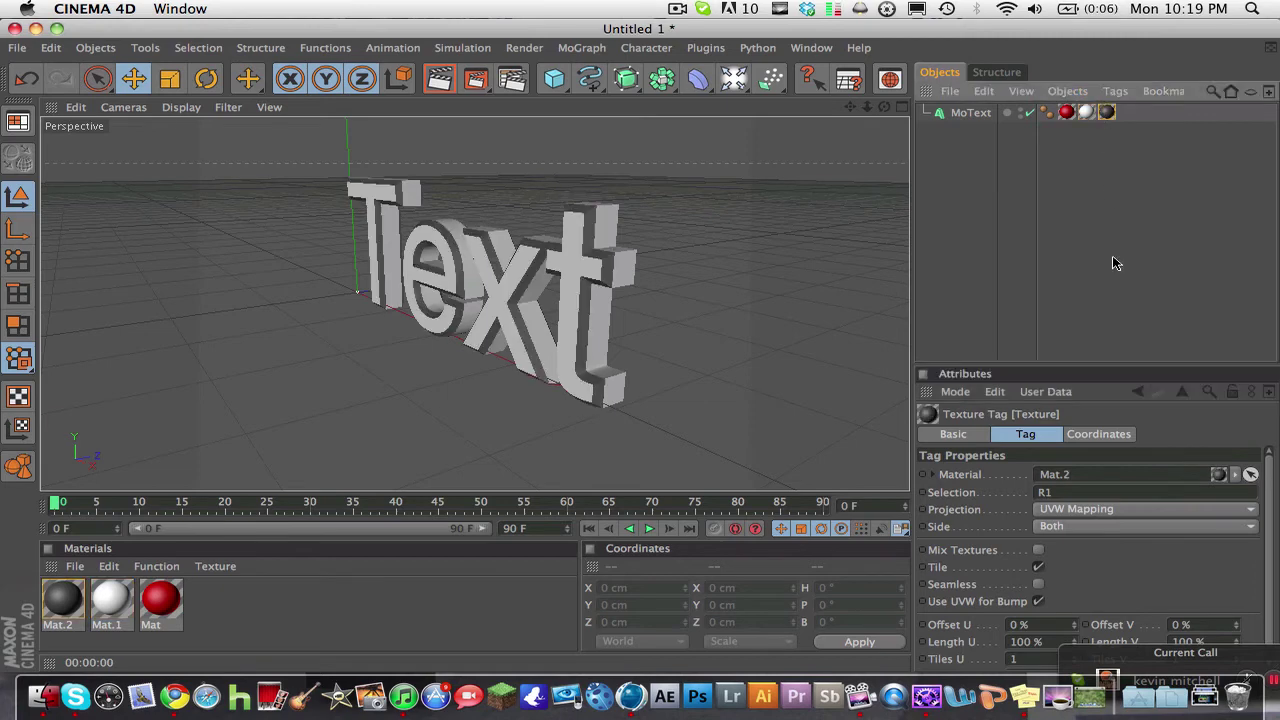
pyautogui.click(1071, 492)
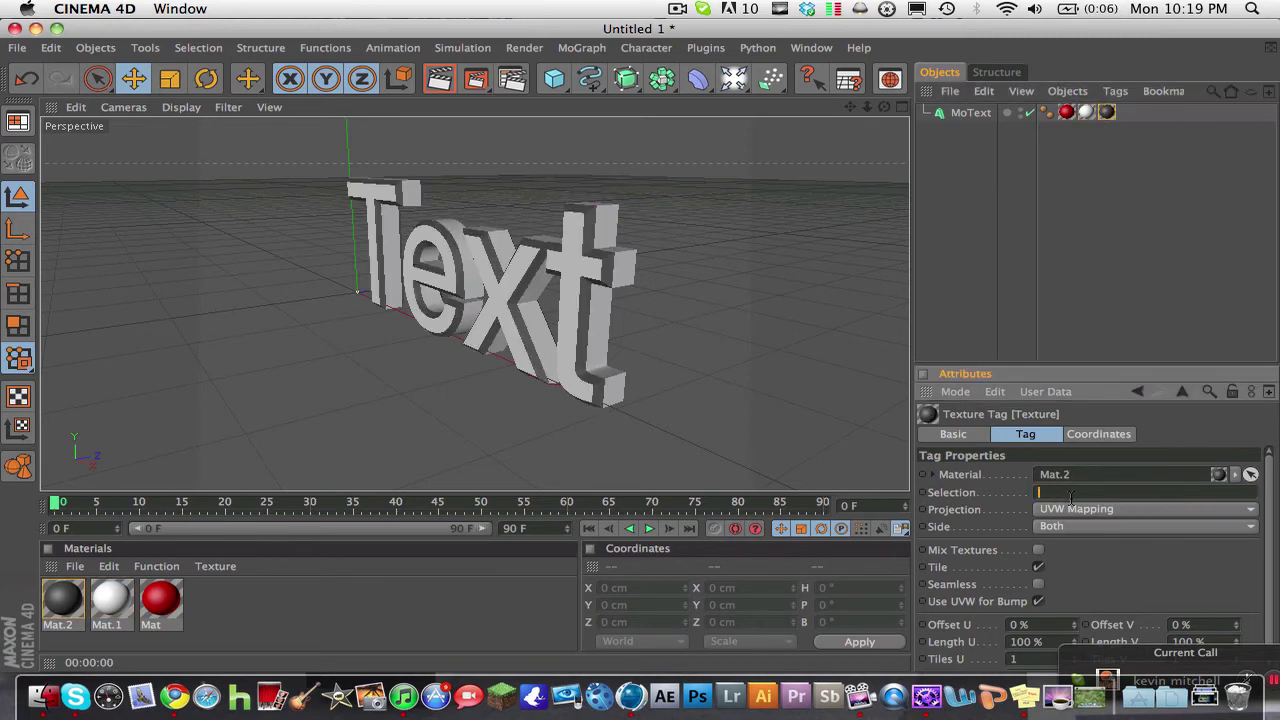
pyautogui.write('C1')
pyautogui.press('Return')
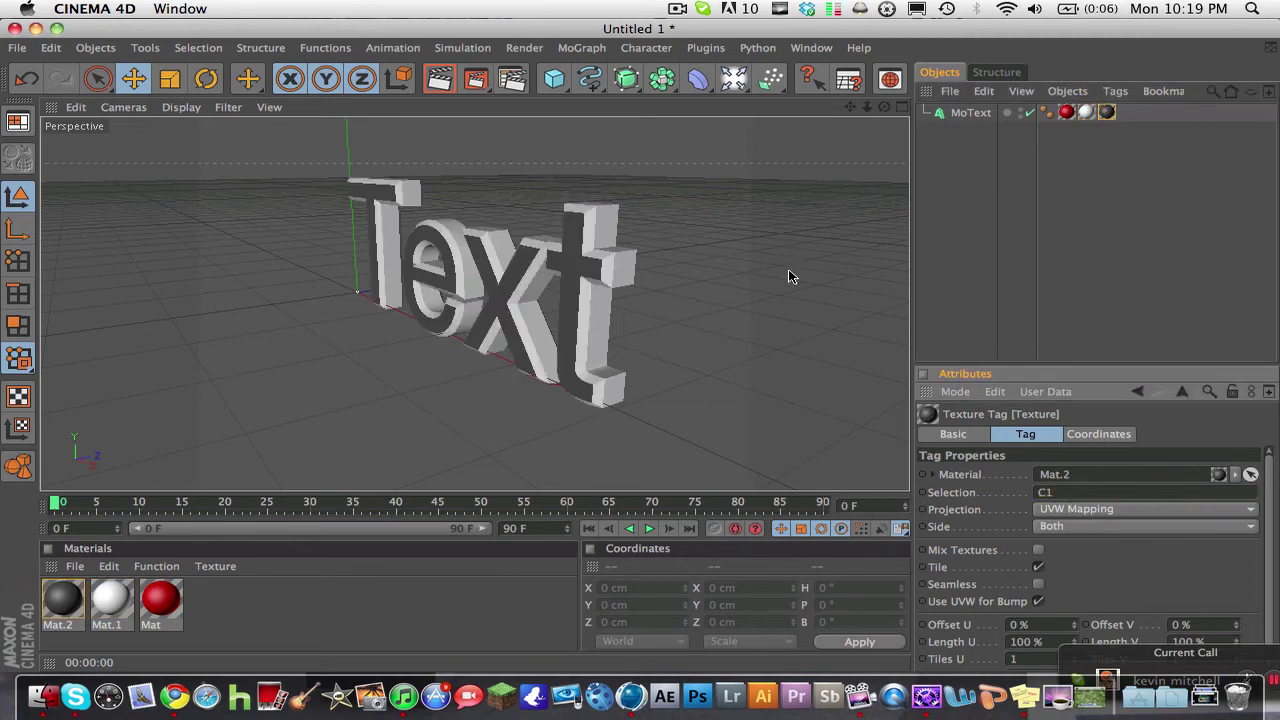
pyautogui.click(440, 80)
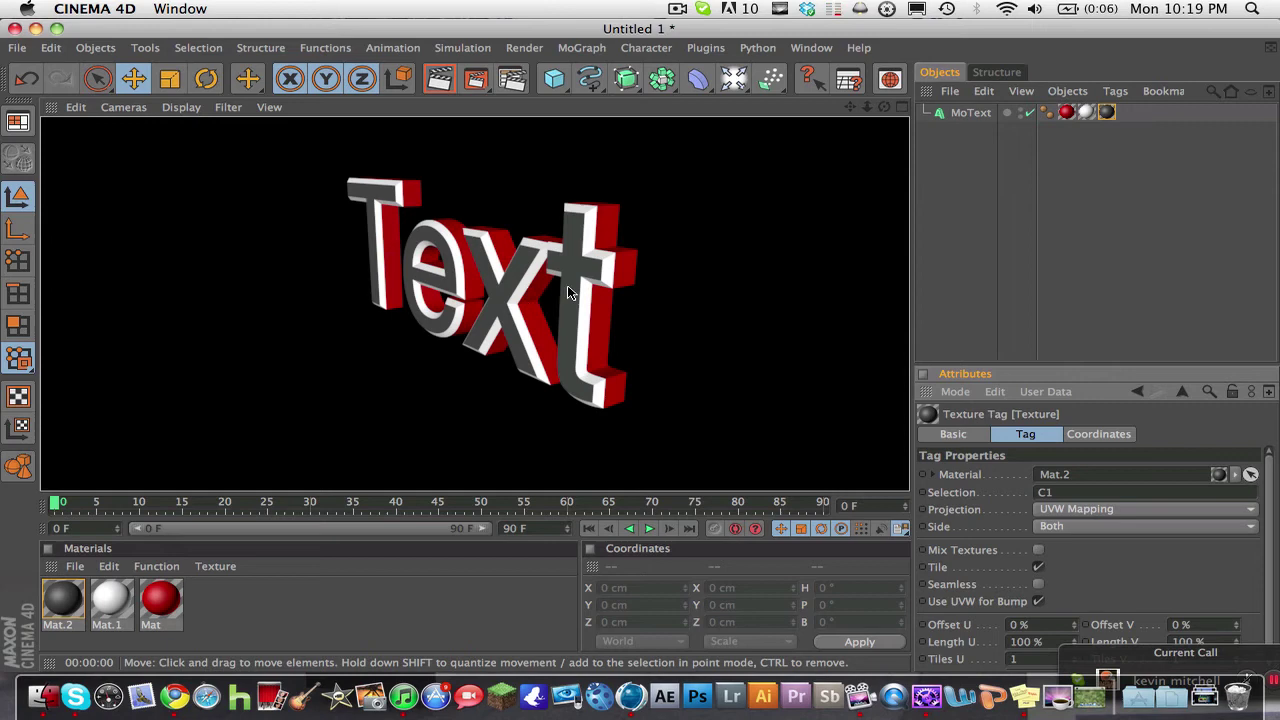
pyautogui.click(1091, 231)
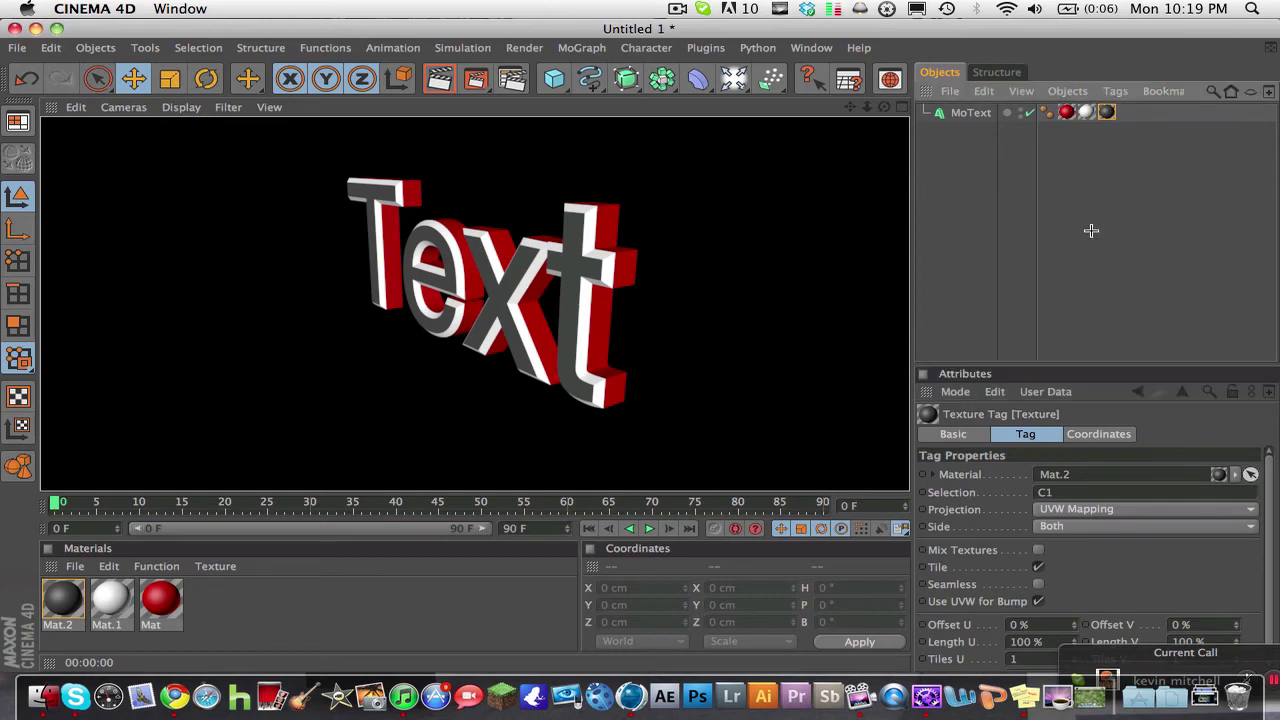
# Delete the white Mat.1 texture tag and render with only red and dark materials
pyautogui.click(1088, 112)
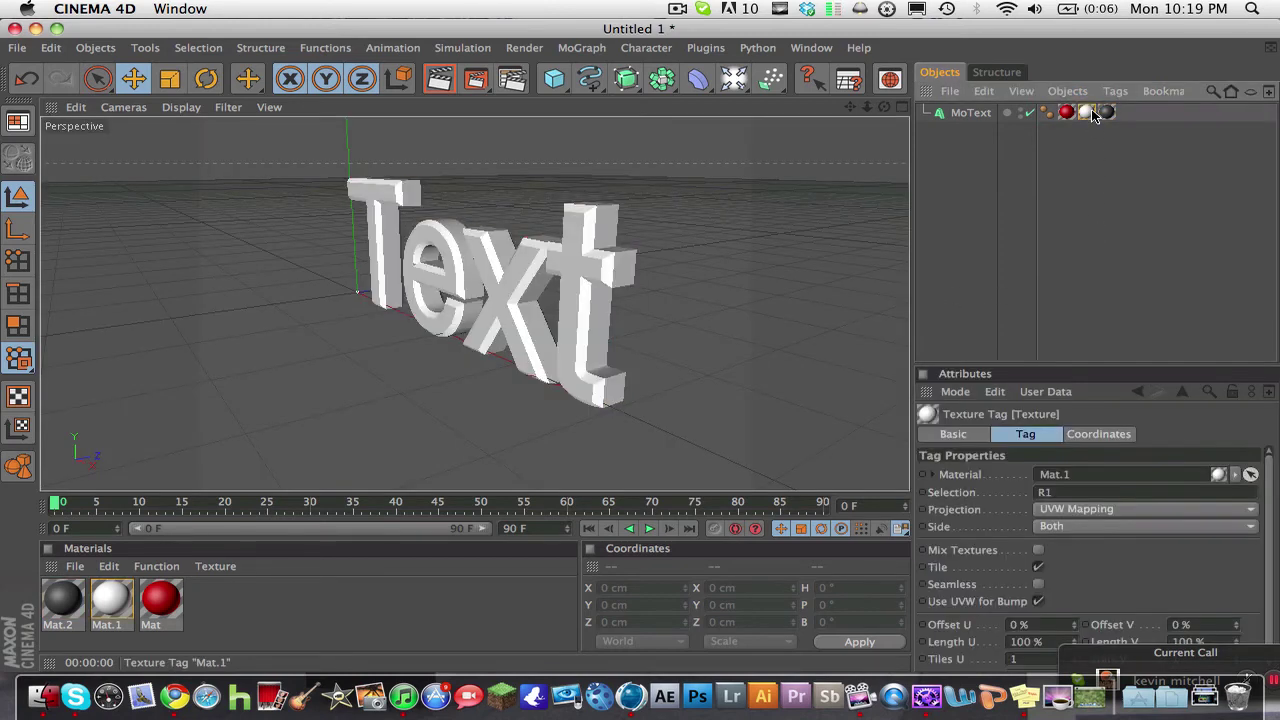
pyautogui.press('Delete')
pyautogui.click(1087, 112)
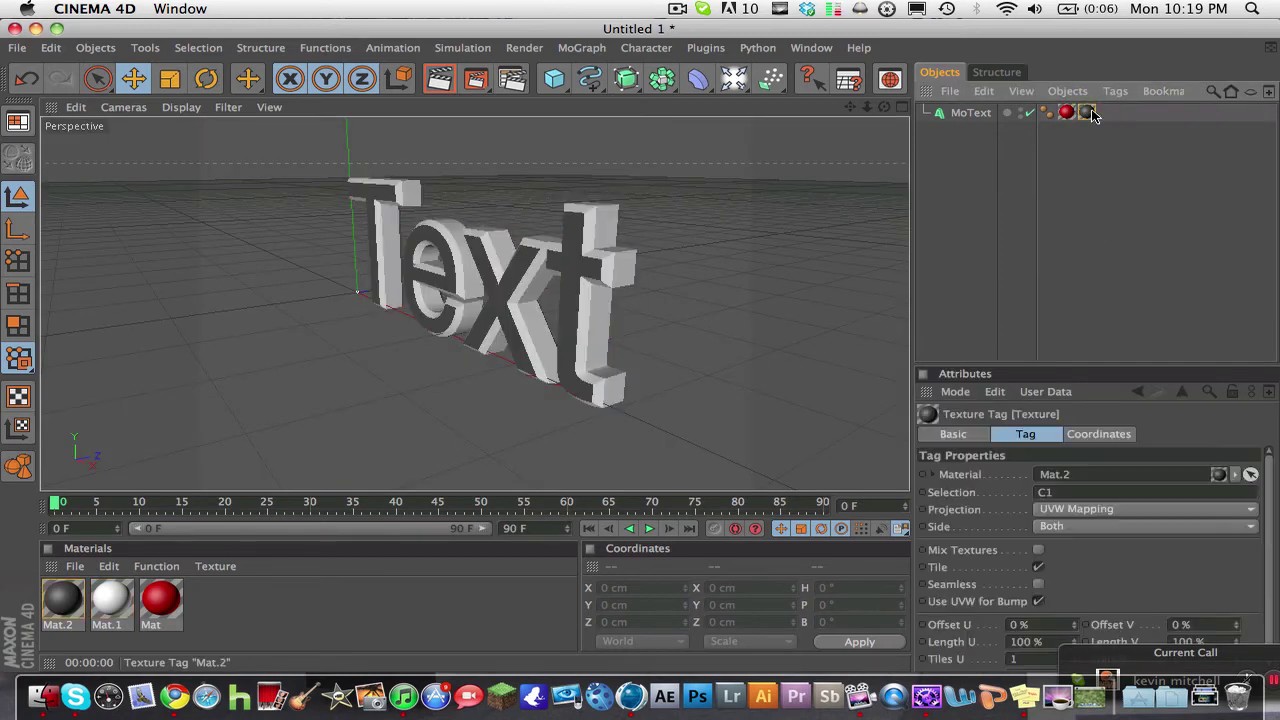
pyautogui.click(1077, 494)
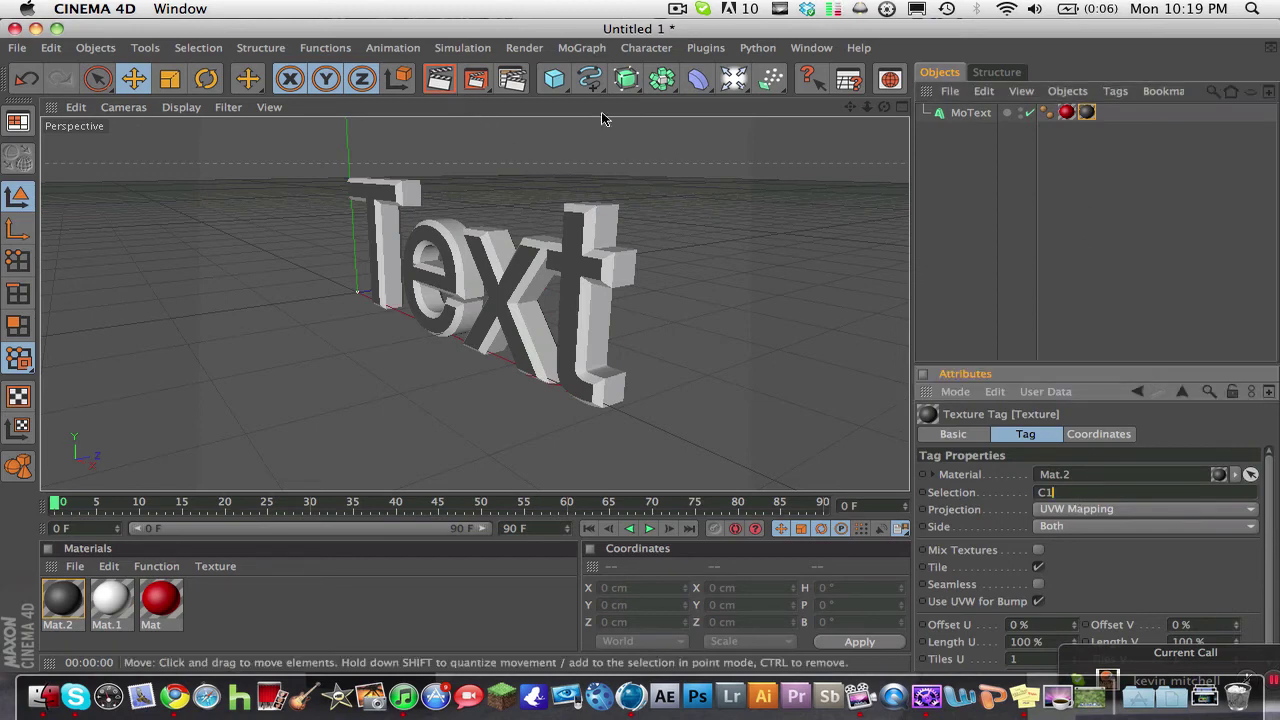
pyautogui.click(439, 78)
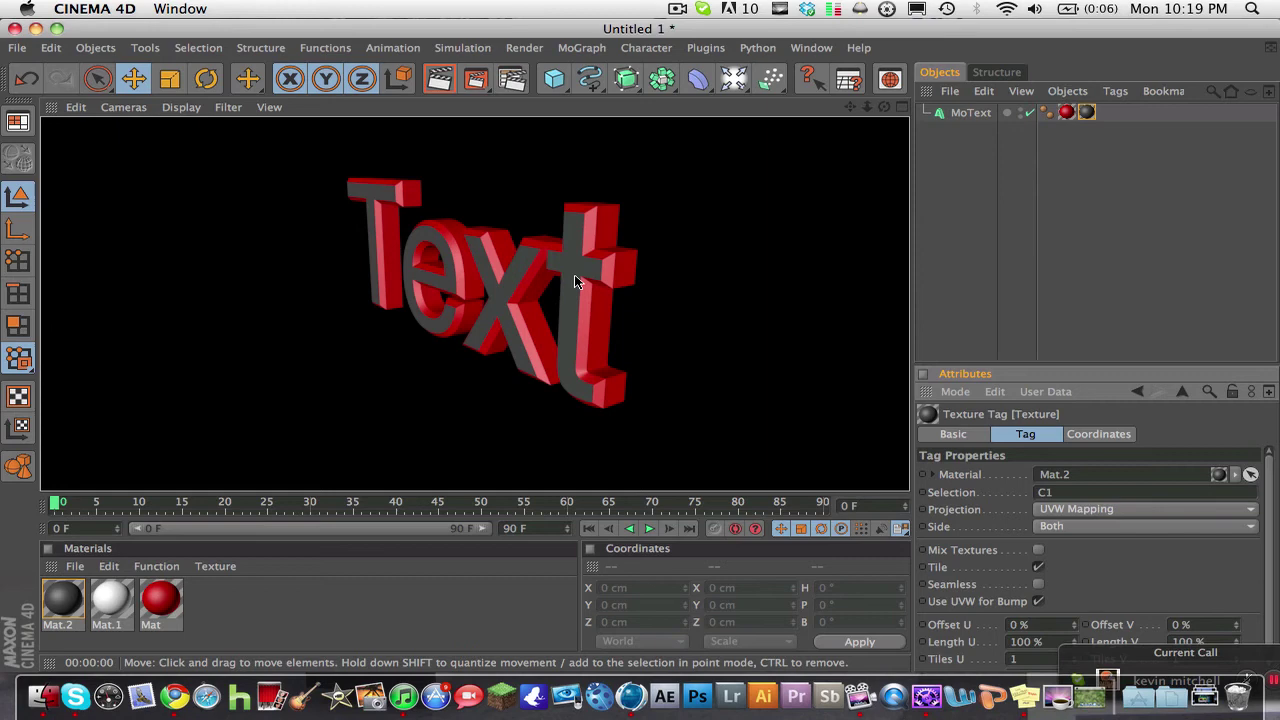
pyautogui.click(943, 229)
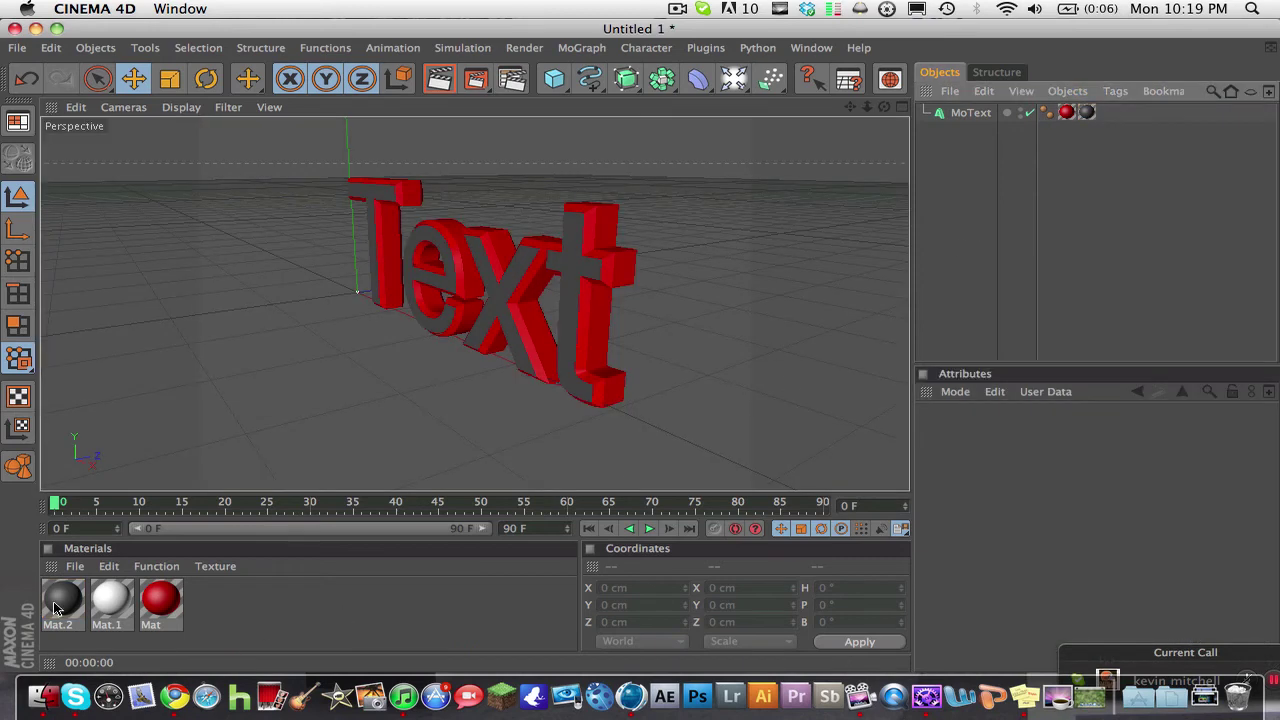
# Add another Mat.2 texture tag to MoText, limit it to R1, and render
pyautogui.moveTo(53, 601); pyautogui.dragTo(985, 113)
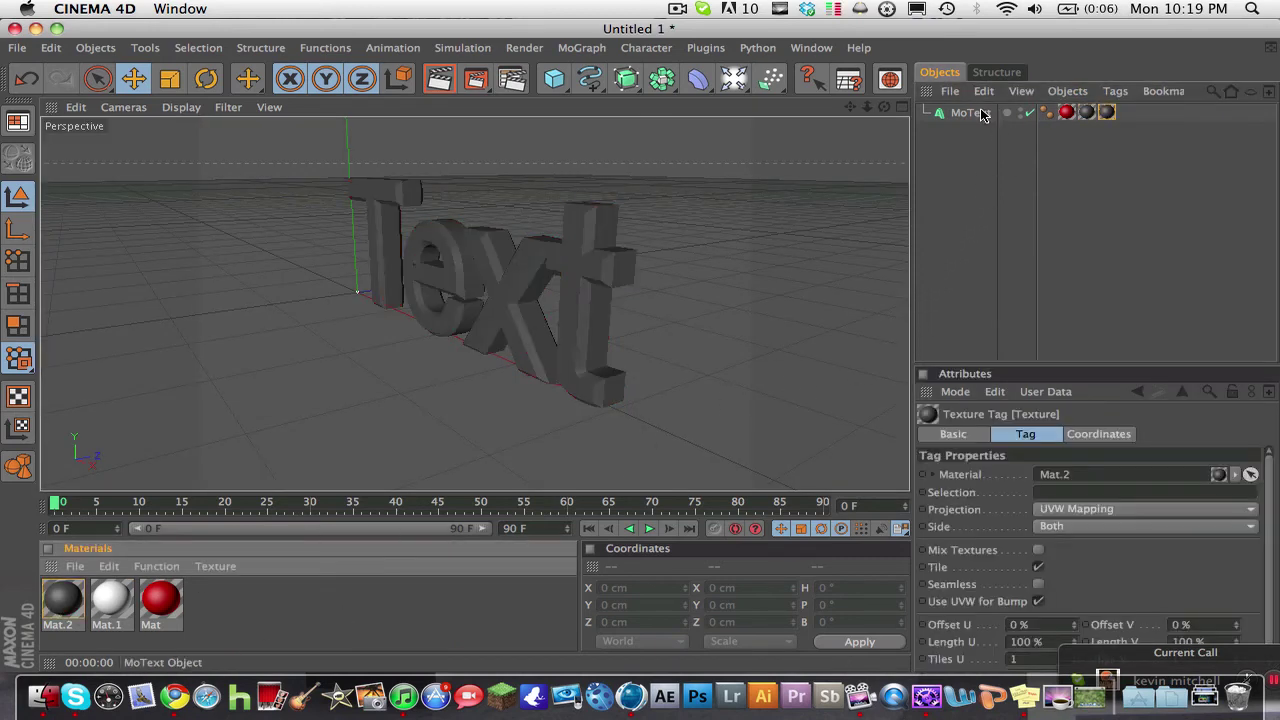
pyautogui.click(1089, 113)
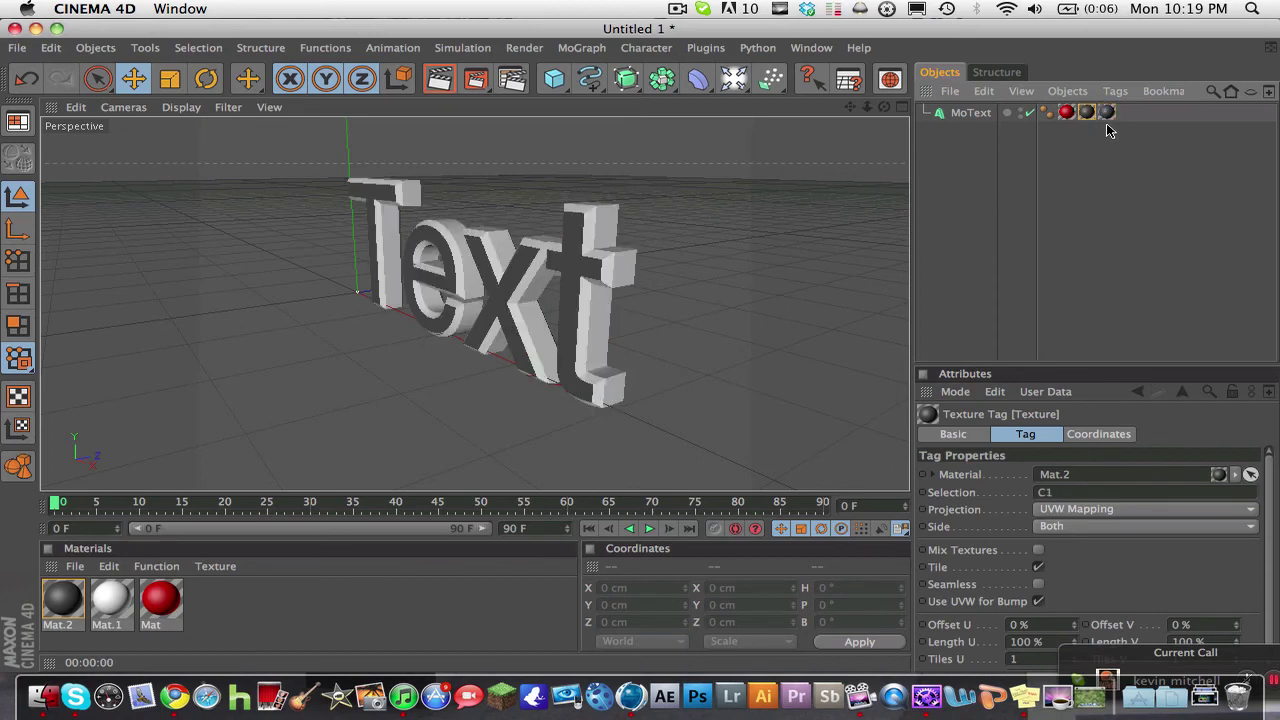
pyautogui.click(1106, 113)
pyautogui.click(1083, 494)
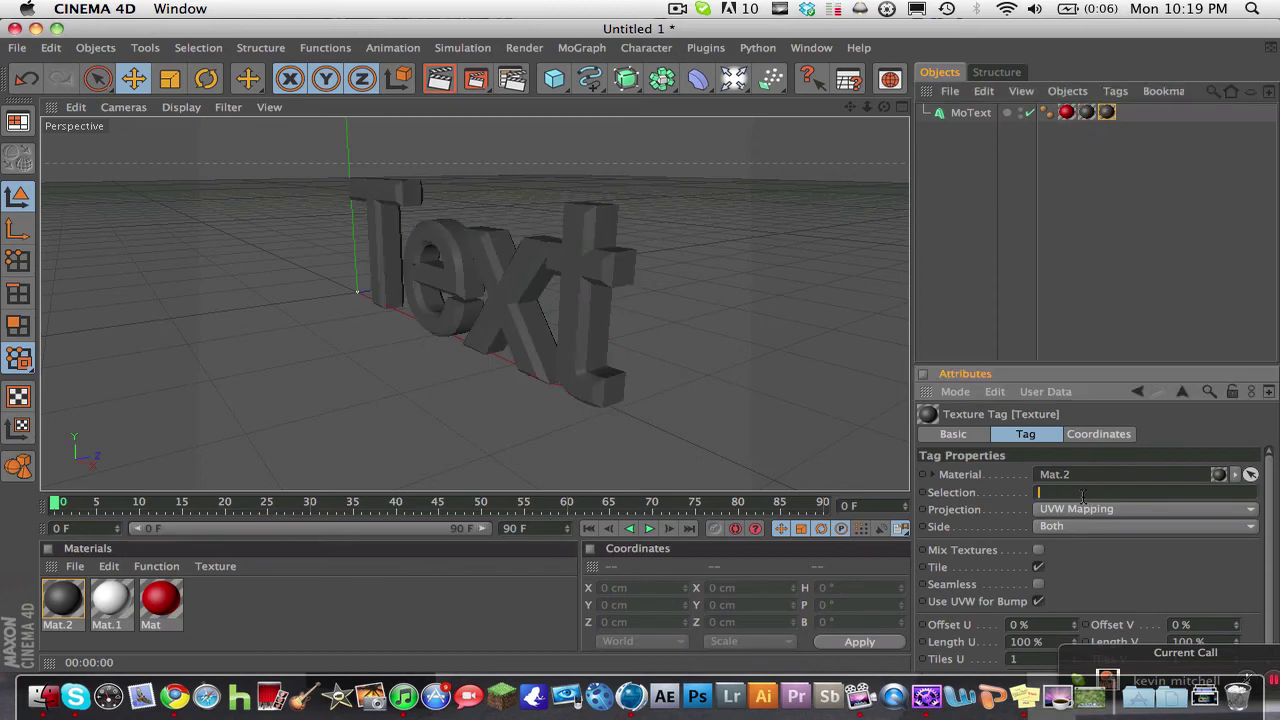
pyautogui.write('R1')
pyautogui.press('Return')
pyautogui.click(445, 84)
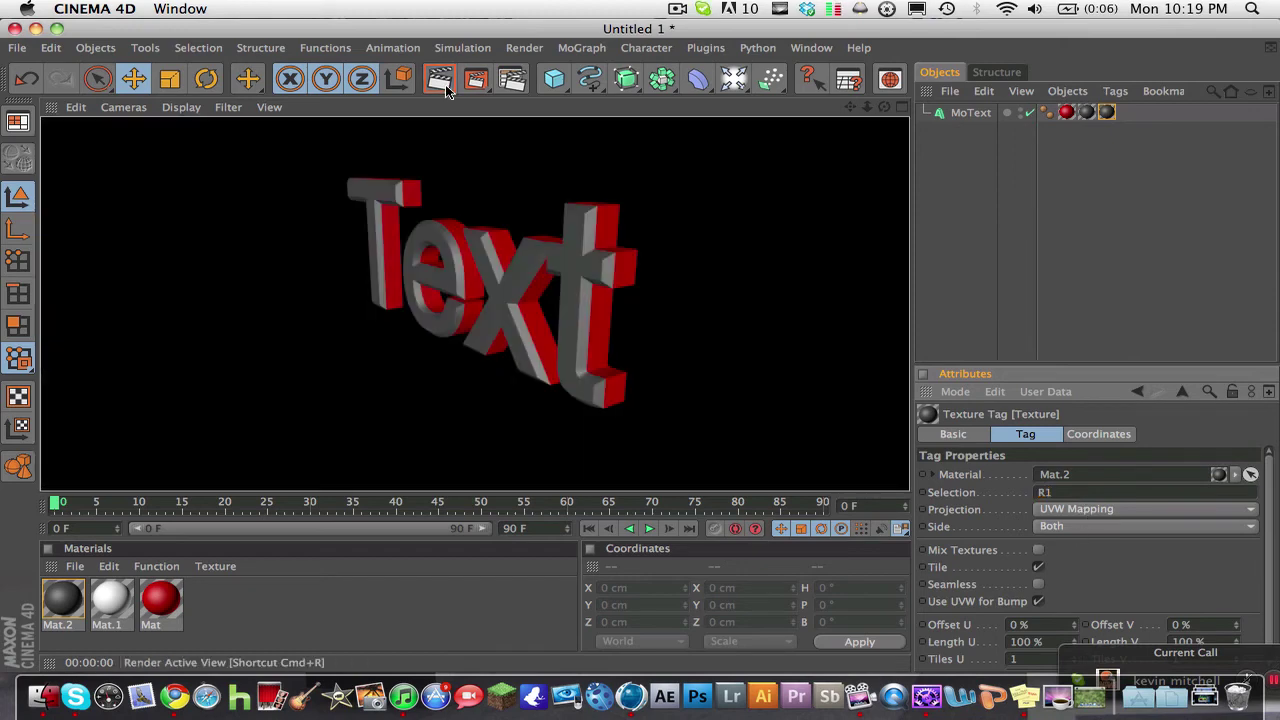